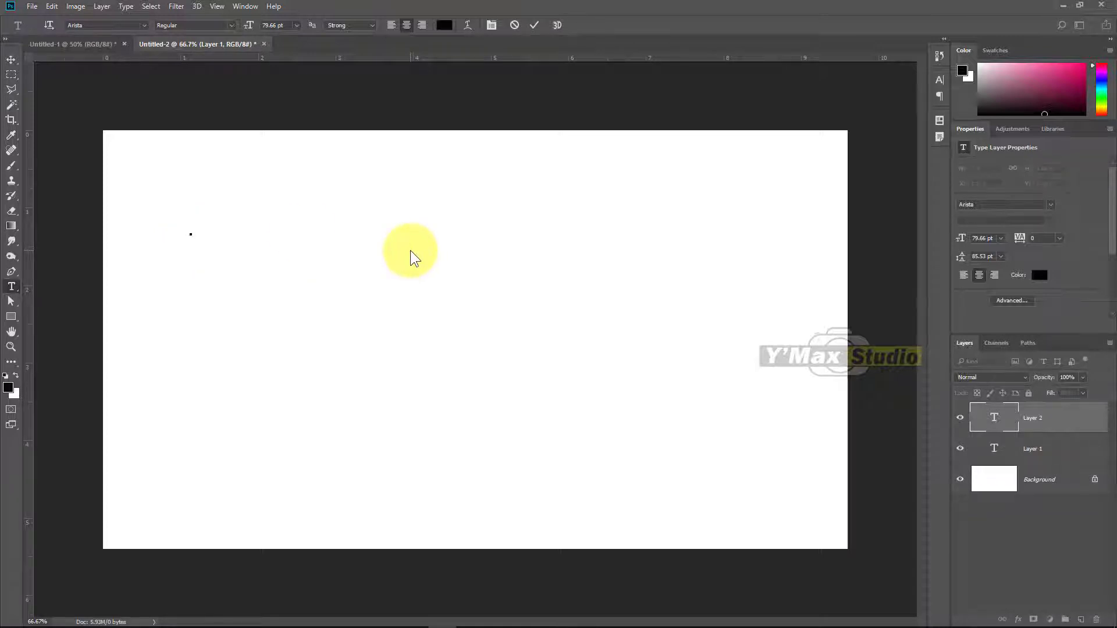
Enter the text Y'MAX and move it fully inside the canvas near its upper-left corner
type("Y'MA")
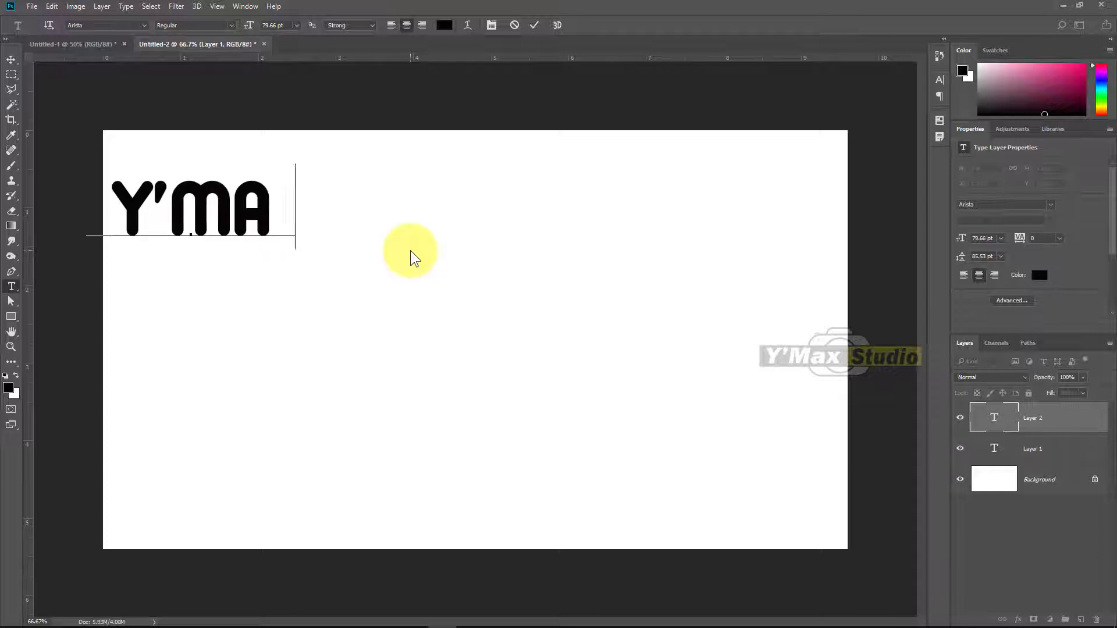
type("X")
left_click(11, 60)
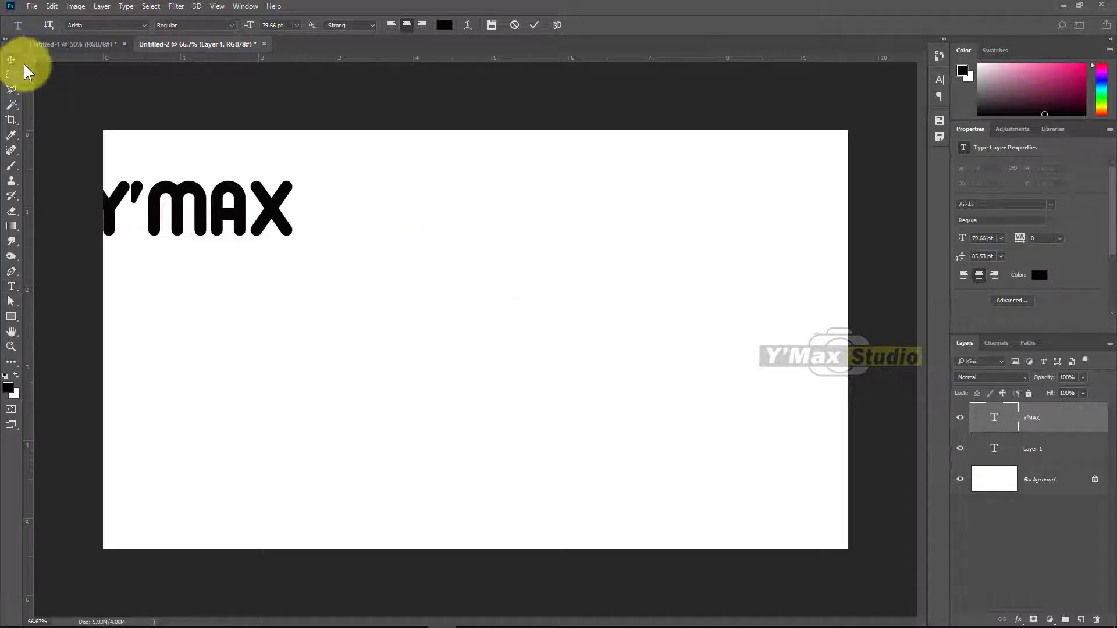
left_click_drag(232, 212, 280, 202)
Scale the Y'MAX text up to about 152 pt so it spans more than half of the canvas width
key("ctrl+t")
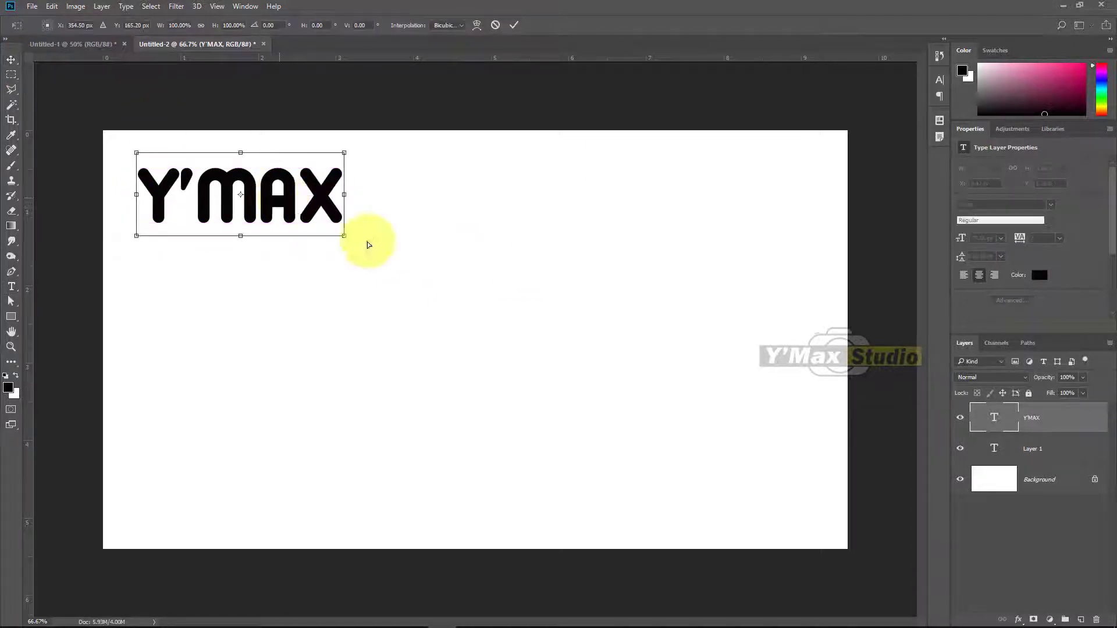
left_click_drag(343, 223, 546, 274)
left_click_drag(535, 233, 574, 239)
key("Return")
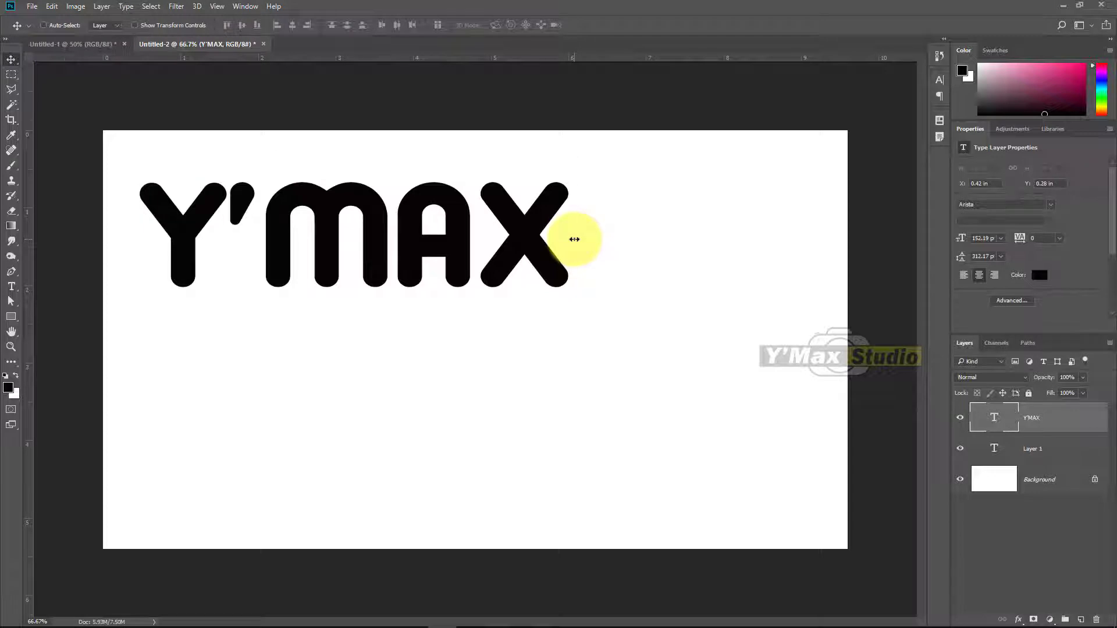
Duplicate the Y'MAX text layer and place the copy directly below the original
right_click(534, 240)
left_click(535, 241)
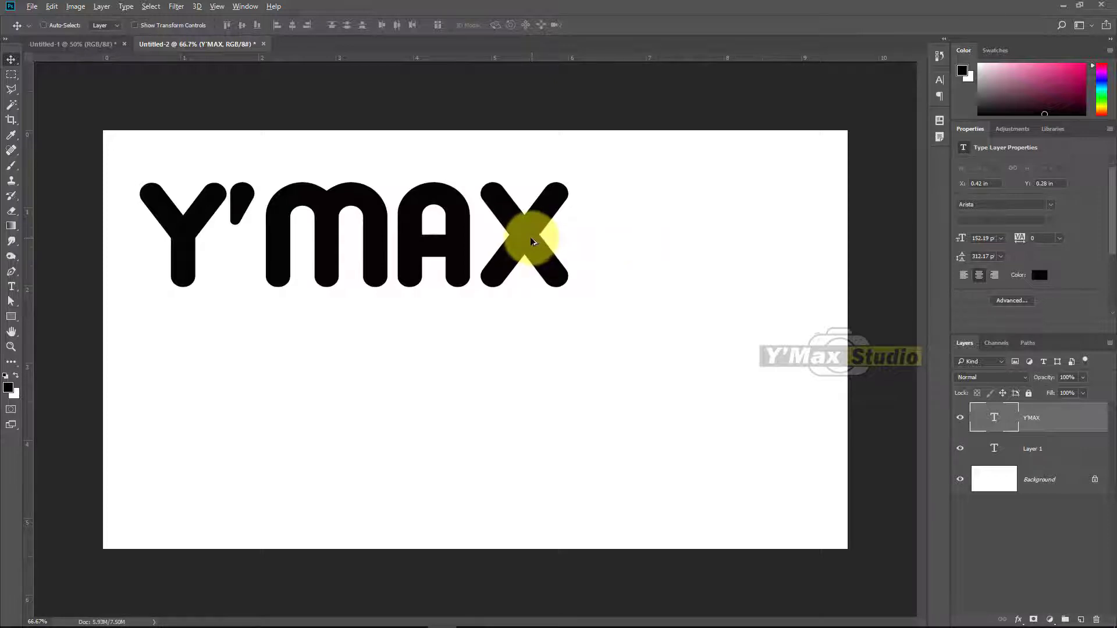
left_click_drag(522, 225, 526, 378)
Replace the wording of the lower text copy with STUDIO
left_click(11, 286)
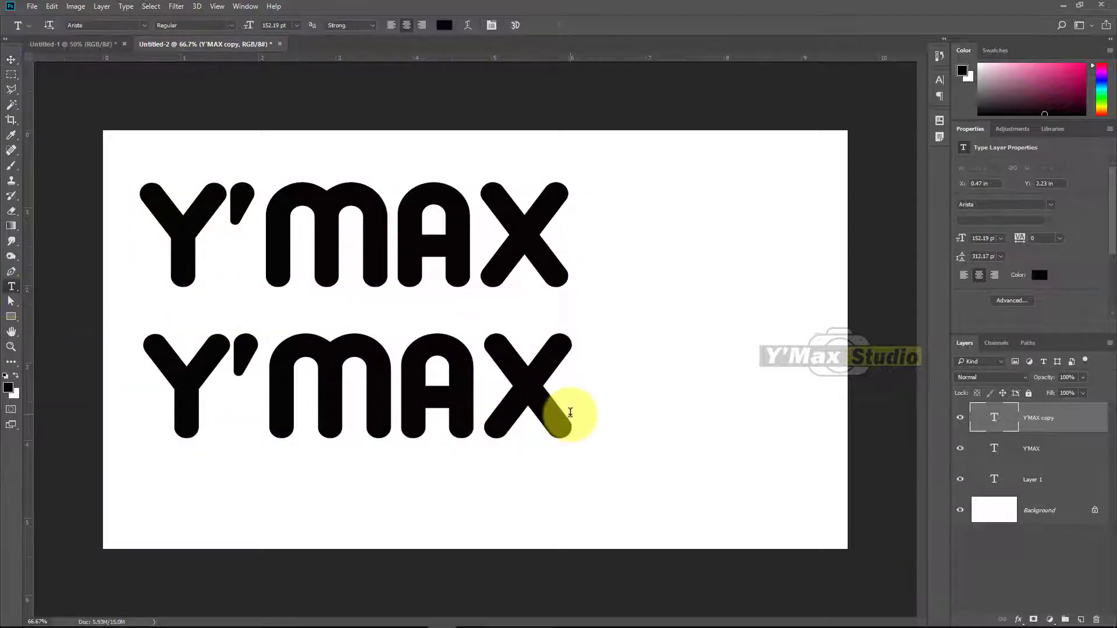
left_click_drag(561, 411, 162, 403)
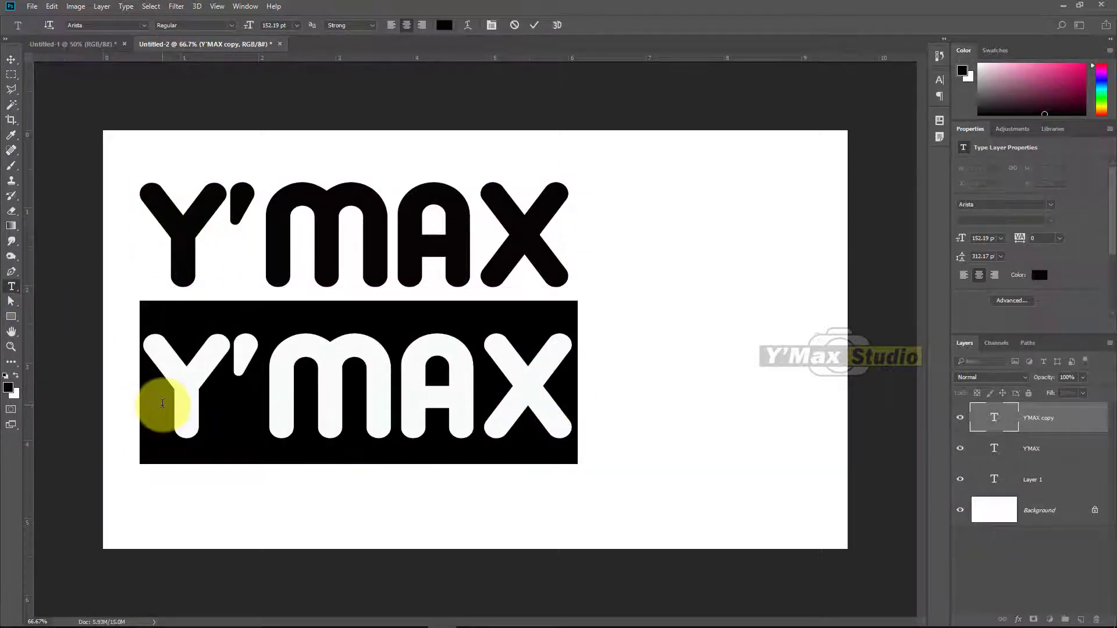
type("S")
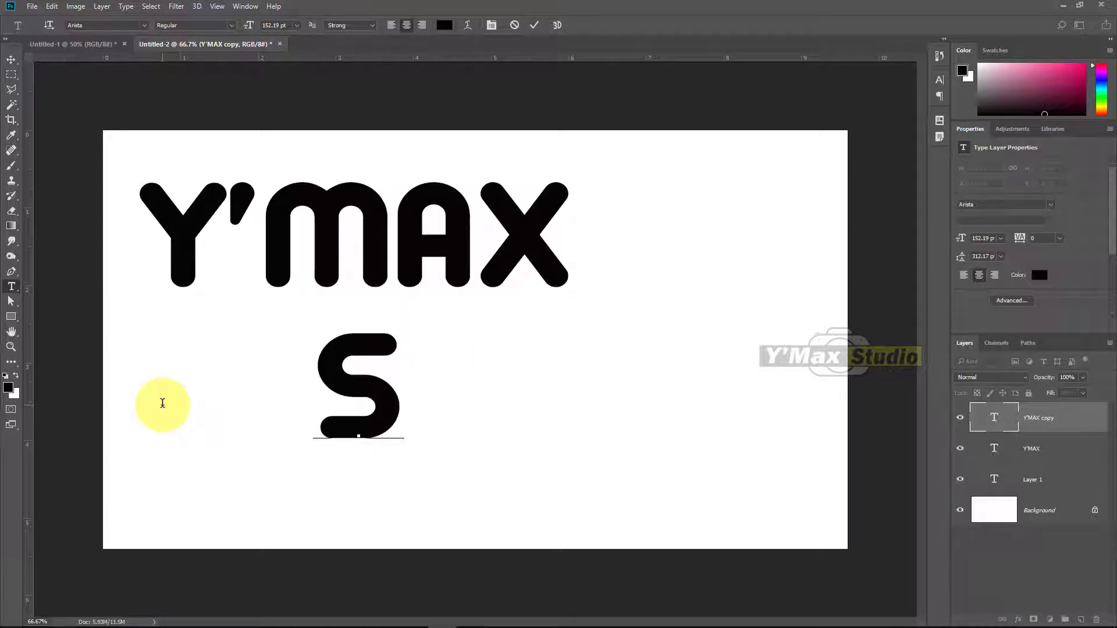
type("TUDI")
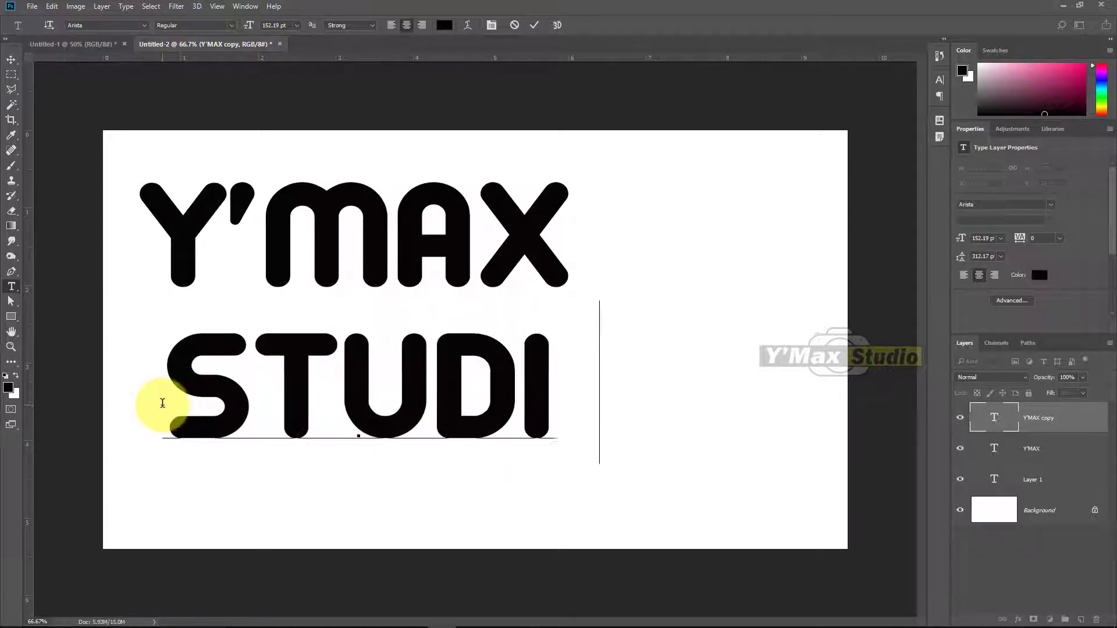
type("O")
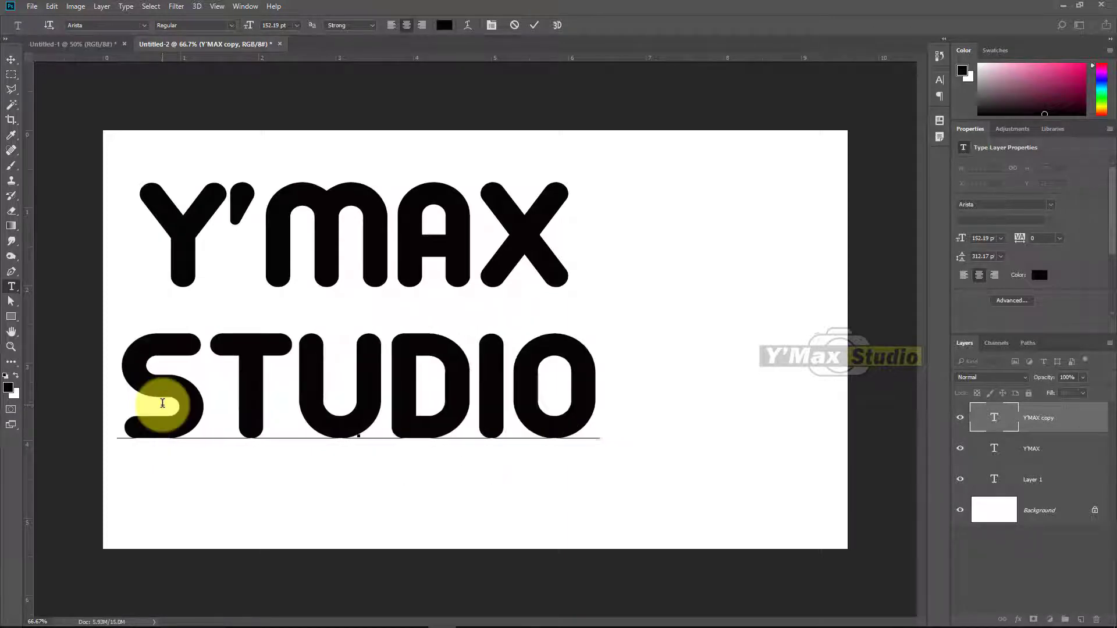
left_click(11, 59)
Scale the STUDIO text down to about 81 pt and position it just beneath Y'MAX, near its left edge
left_click_drag(367, 402, 411, 379)
key("ctrl+t")
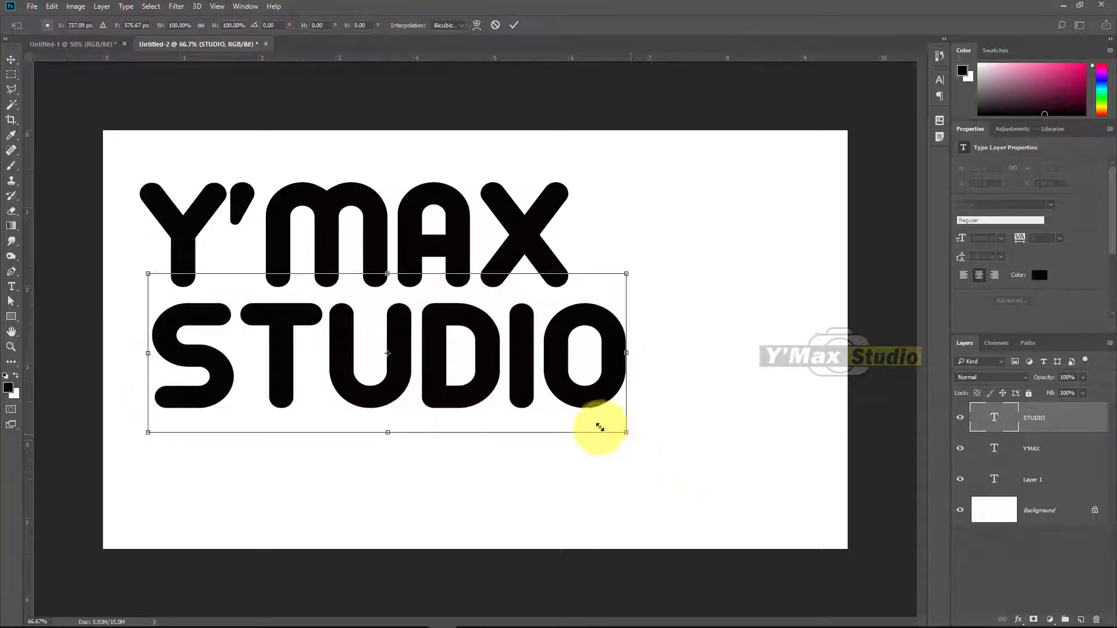
left_click_drag(600, 427, 396, 389)
key("Return")
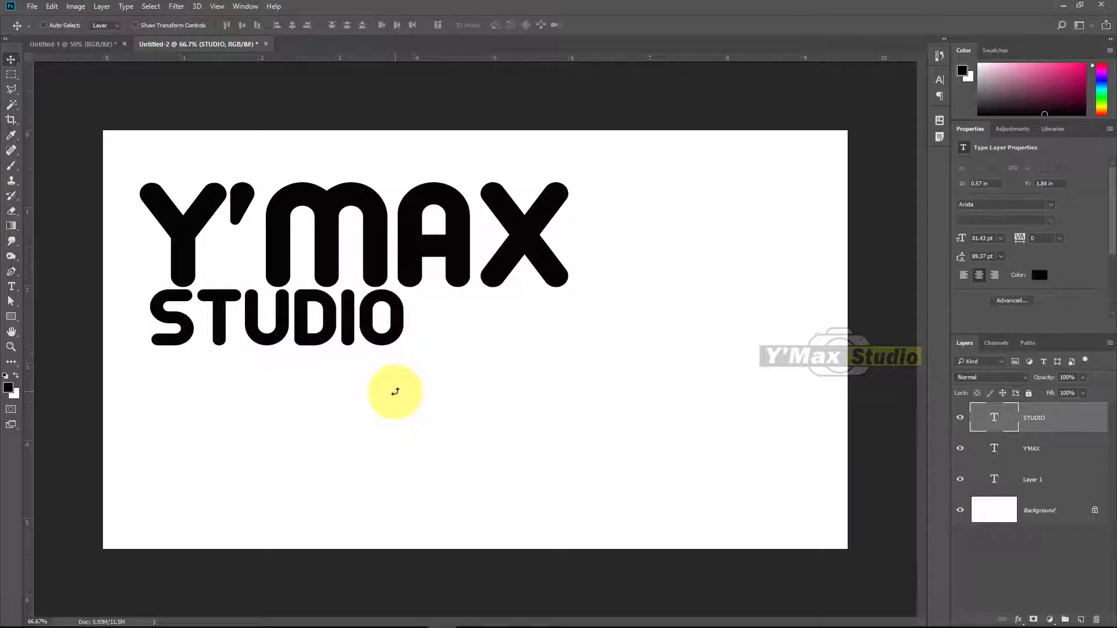
left_click_drag(361, 324, 357, 341)
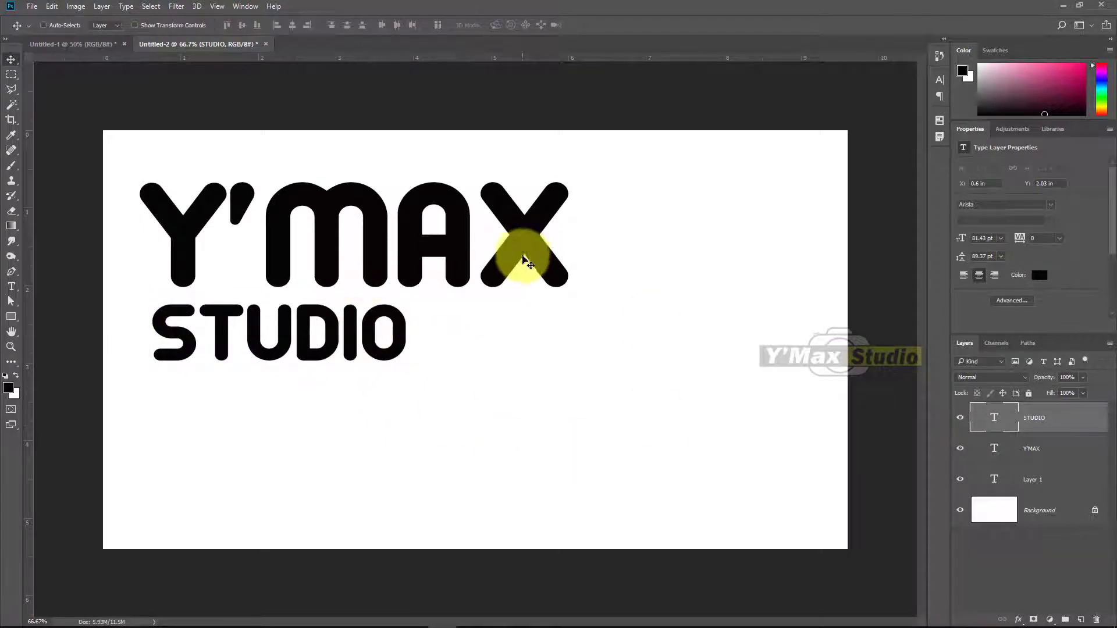
Left-align the STUDIO text with a tracking of 300 and move it back to sit centred beneath Y'MAX
left_click(11, 287)
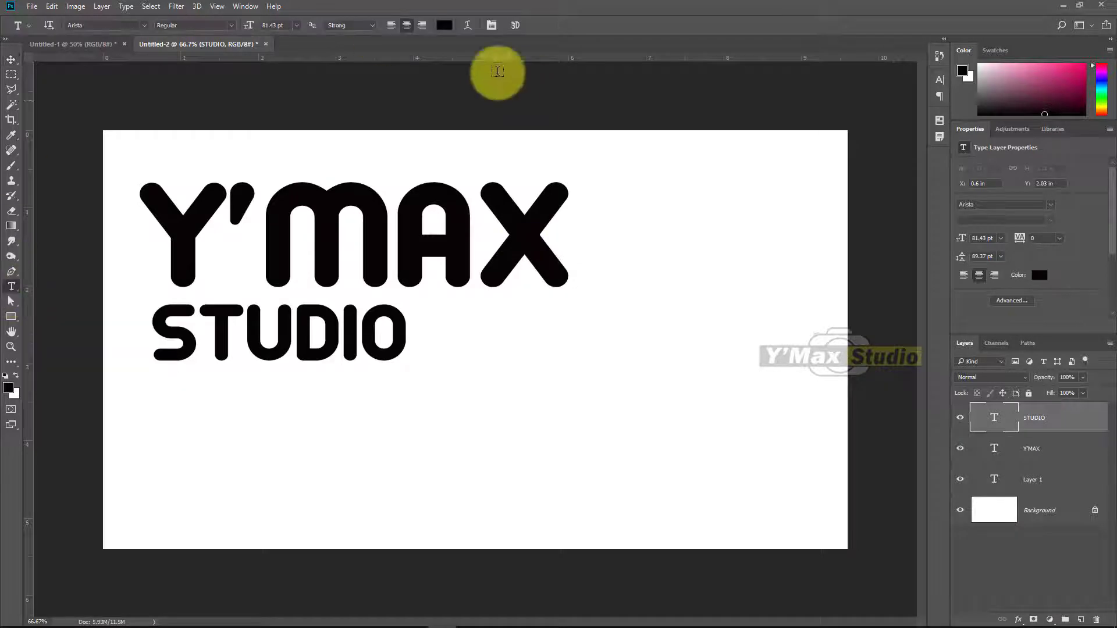
left_click(492, 26)
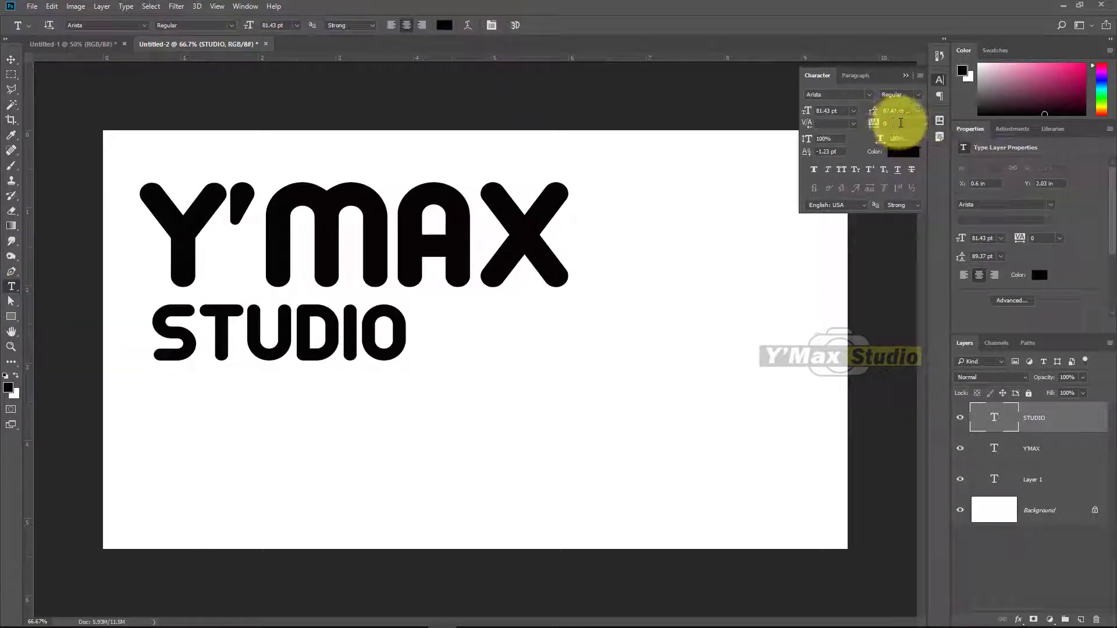
mouse_move(901, 123)
left_mouse_down()
mouse_move(873, 124)
mouse_move(915, 120)
left_mouse_up()
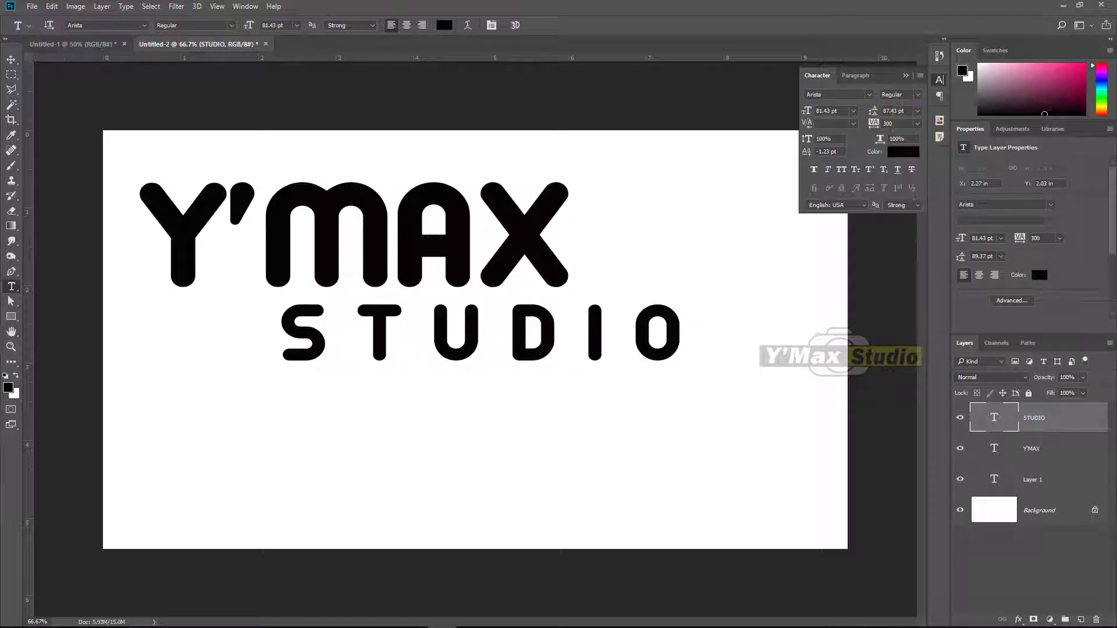
left_click(11, 60)
left_click_drag(385, 352, 267, 347)
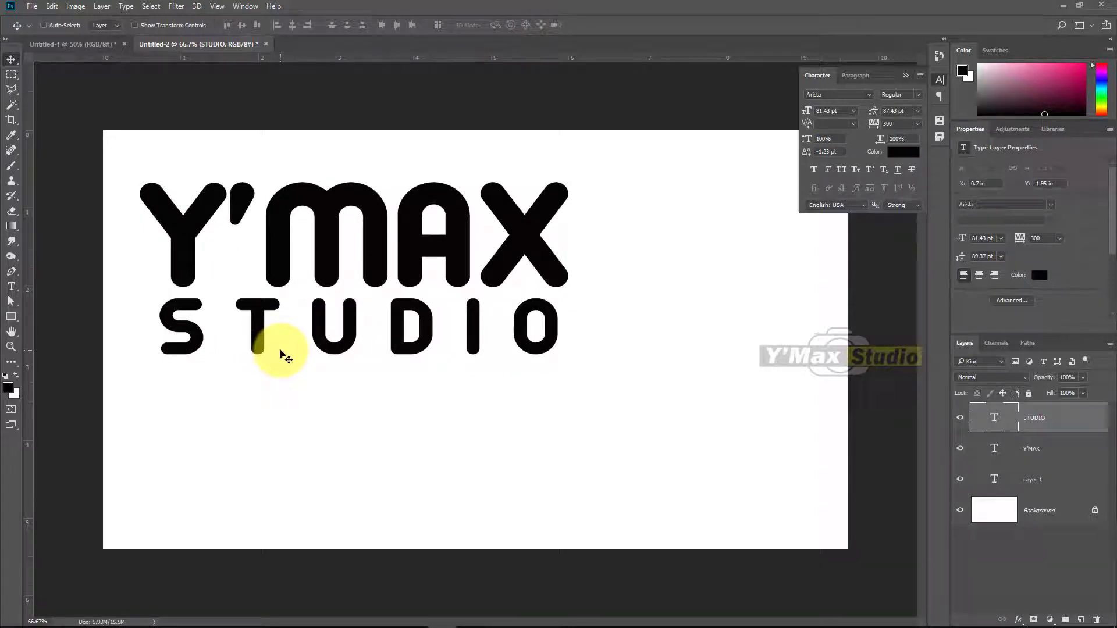
Add a Gradient Overlay layer style to the Y'MAX text layer
right_click(280, 210)
left_click(305, 221)
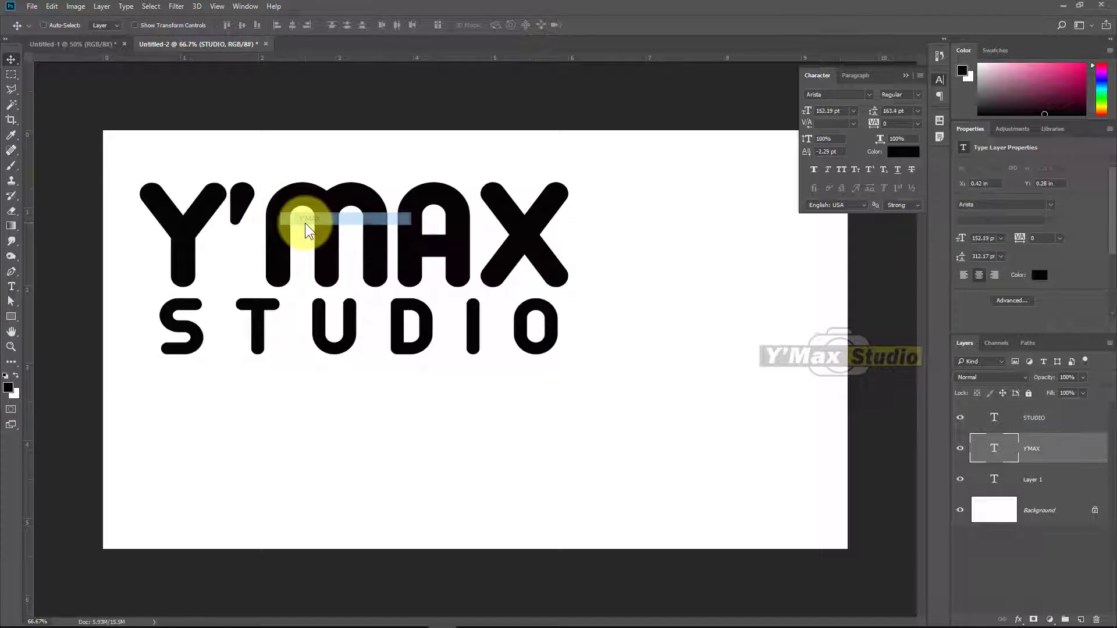
double_click(1068, 454)
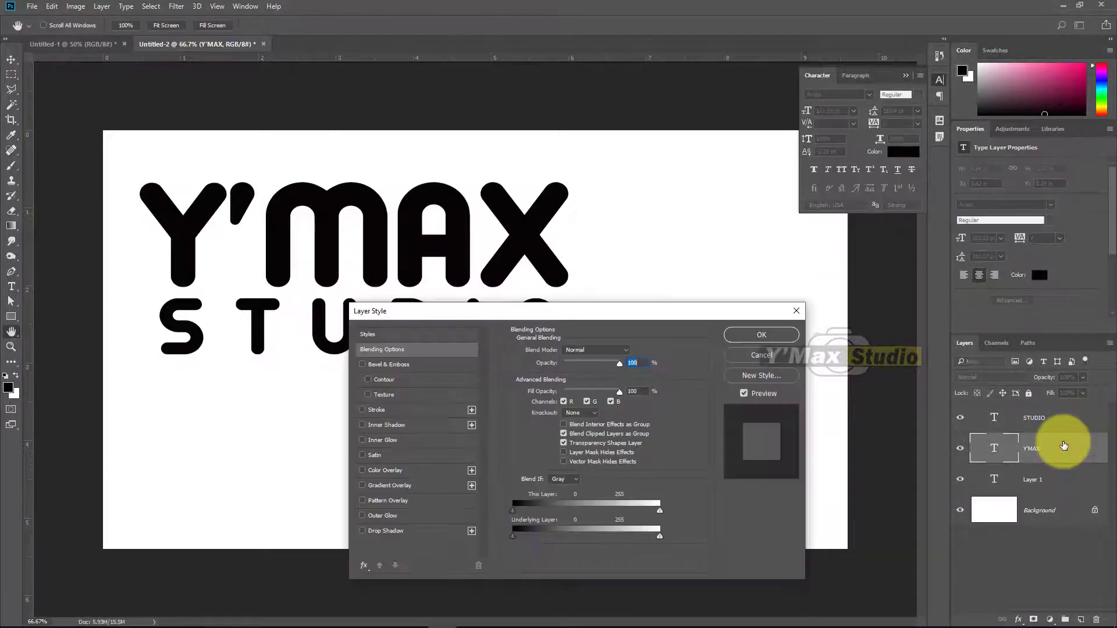
left_click_drag(609, 319, 639, 315)
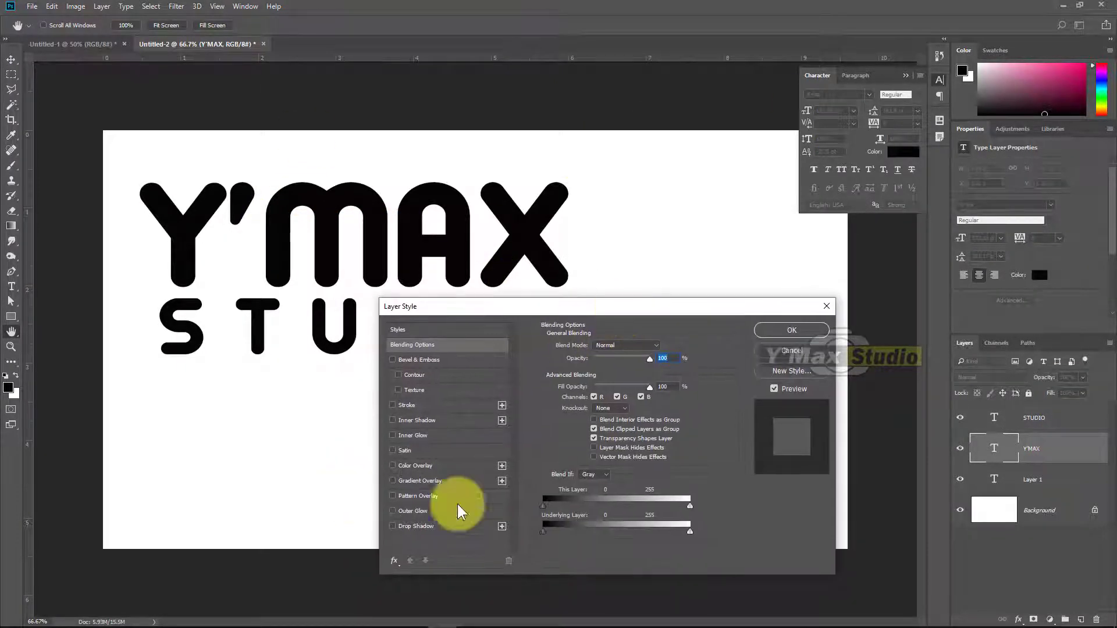
left_click(424, 480)
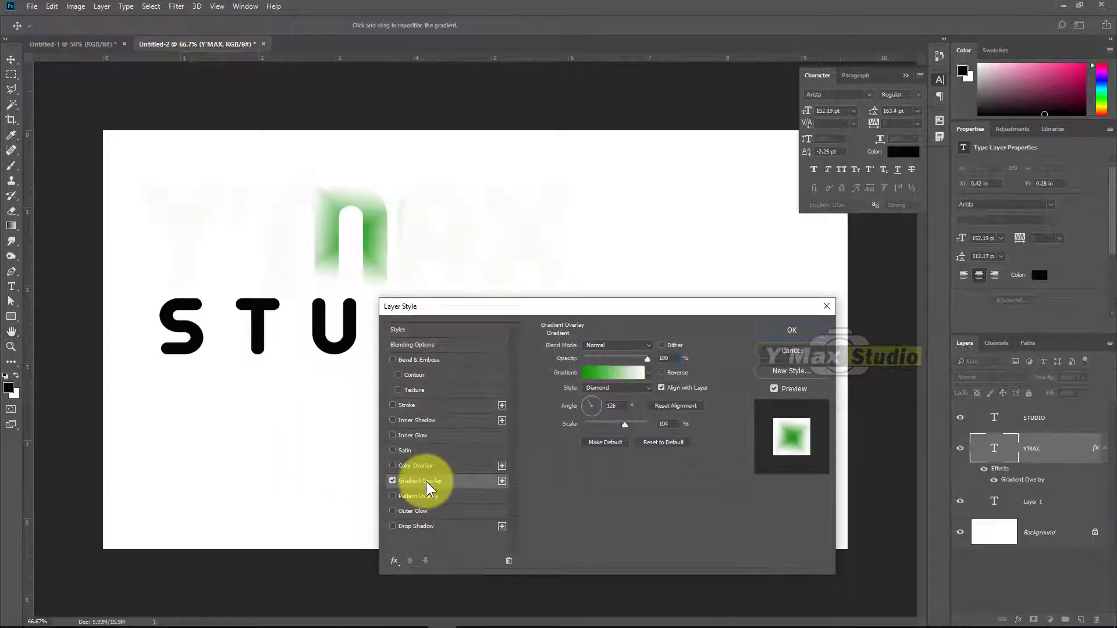
Set the start colour stop of the overlay gradient to dark grey 3a3a3a
left_click(605, 373)
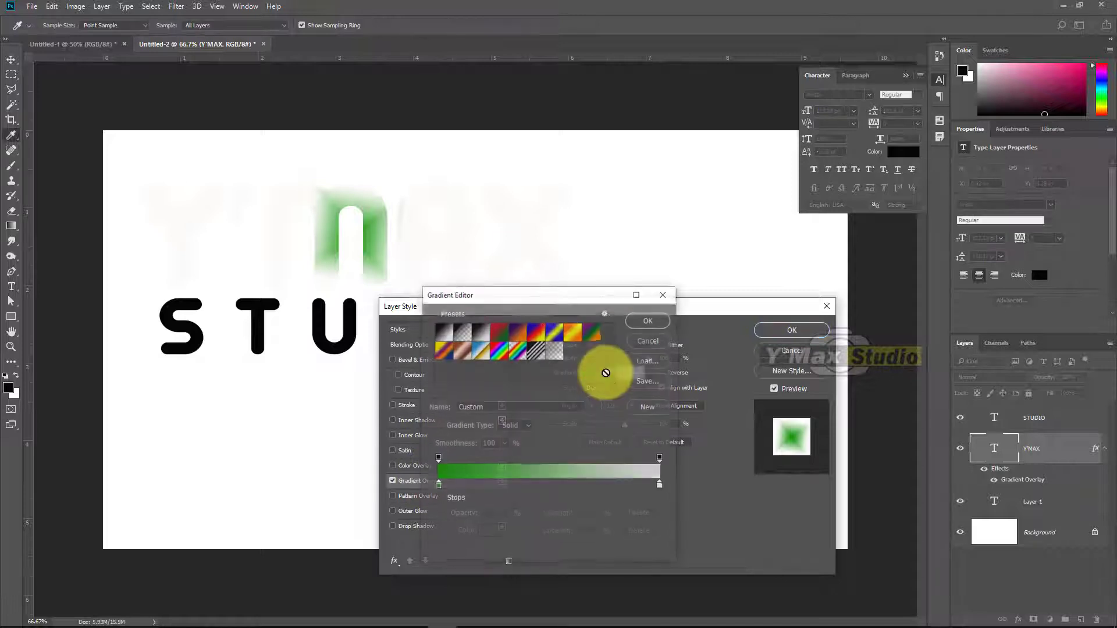
left_click(437, 485)
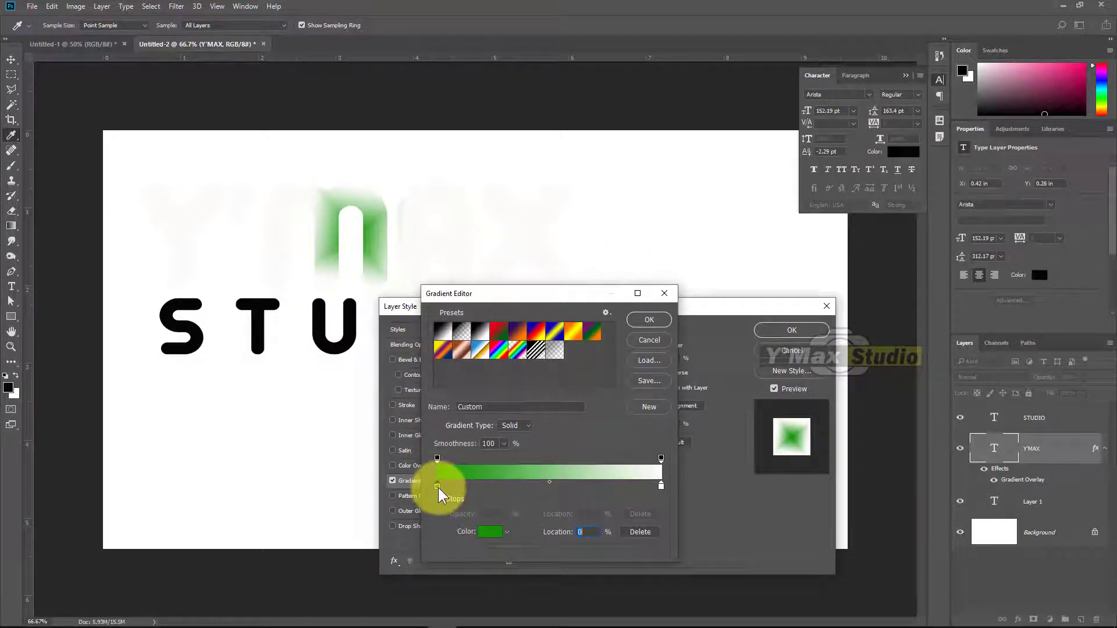
left_click(483, 530)
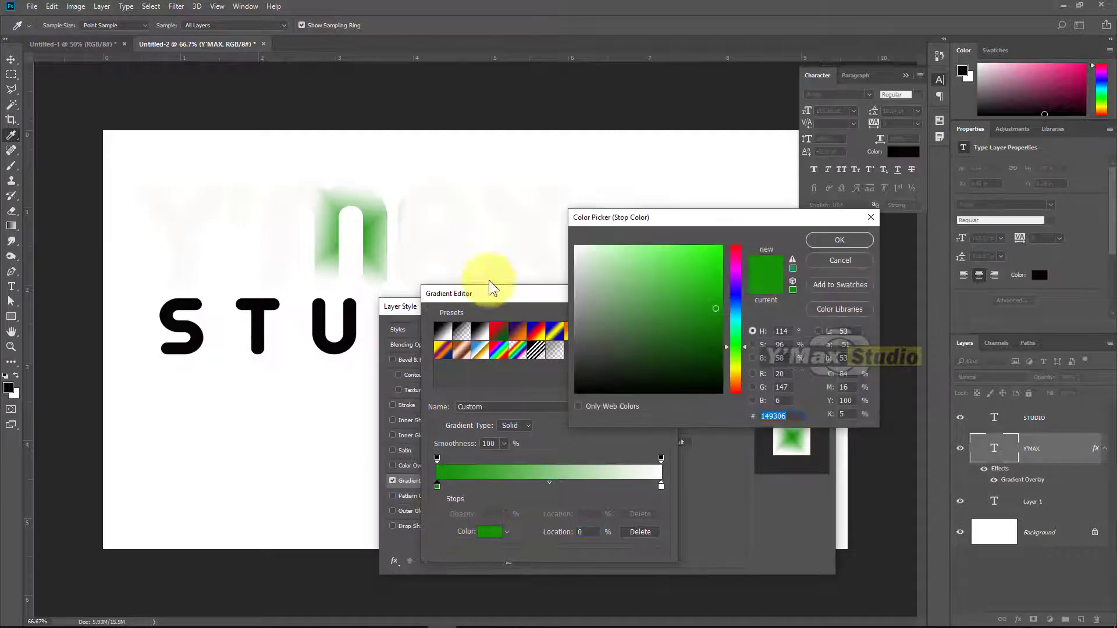
left_click(581, 343)
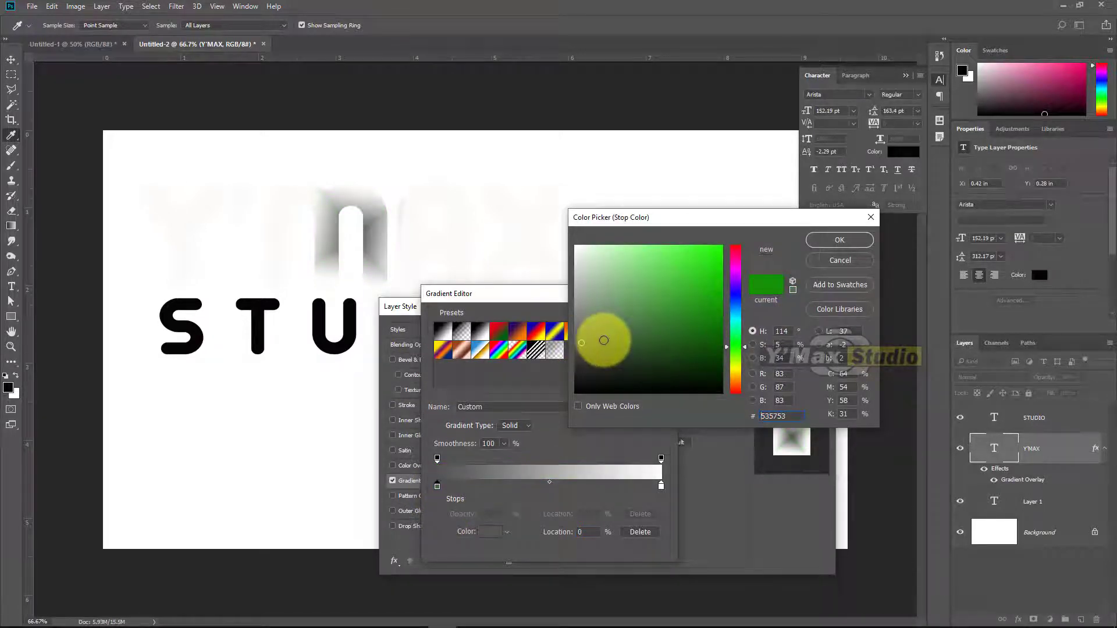
left_click(581, 346)
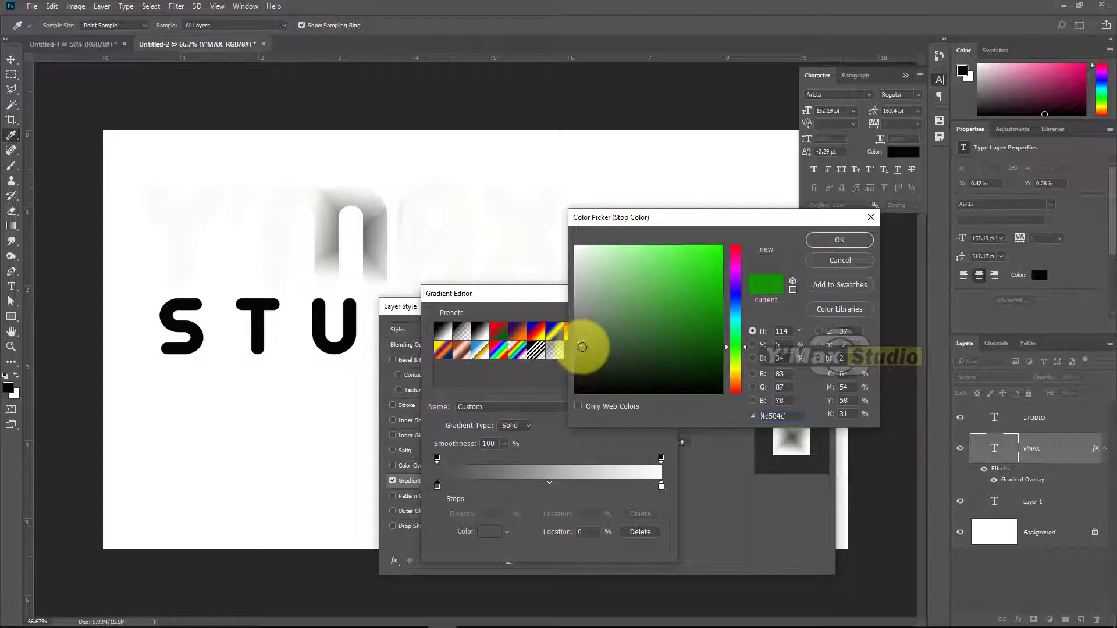
left_click(576, 359)
left_click(832, 240)
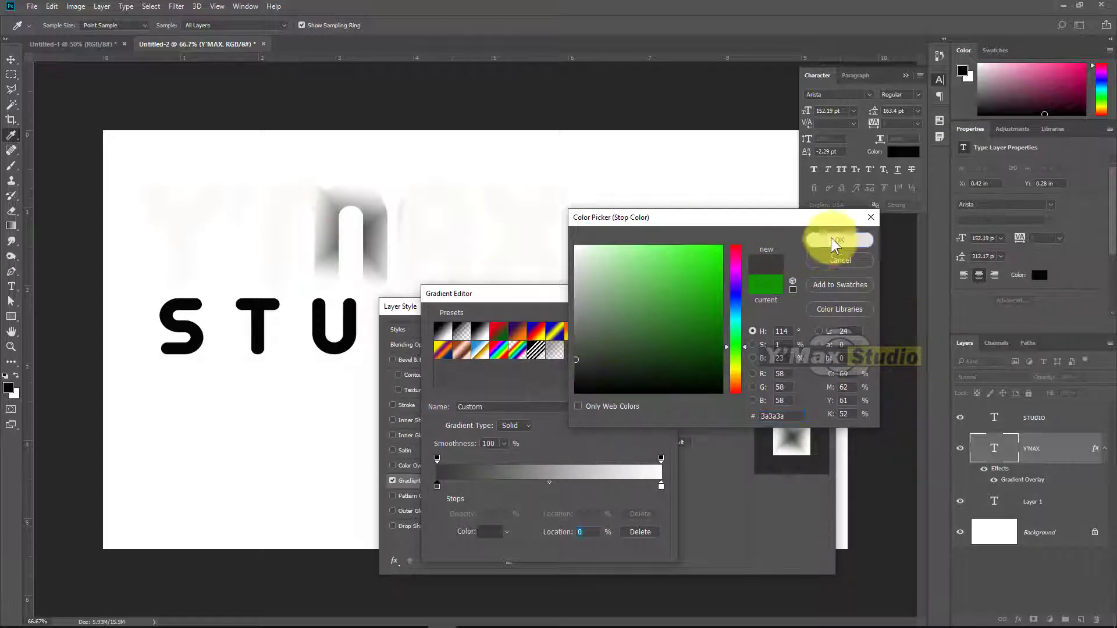
Set the end colour stop of the overlay gradient to light grey a4a3a3 and accept the gradient
left_click(661, 486)
left_click(487, 531)
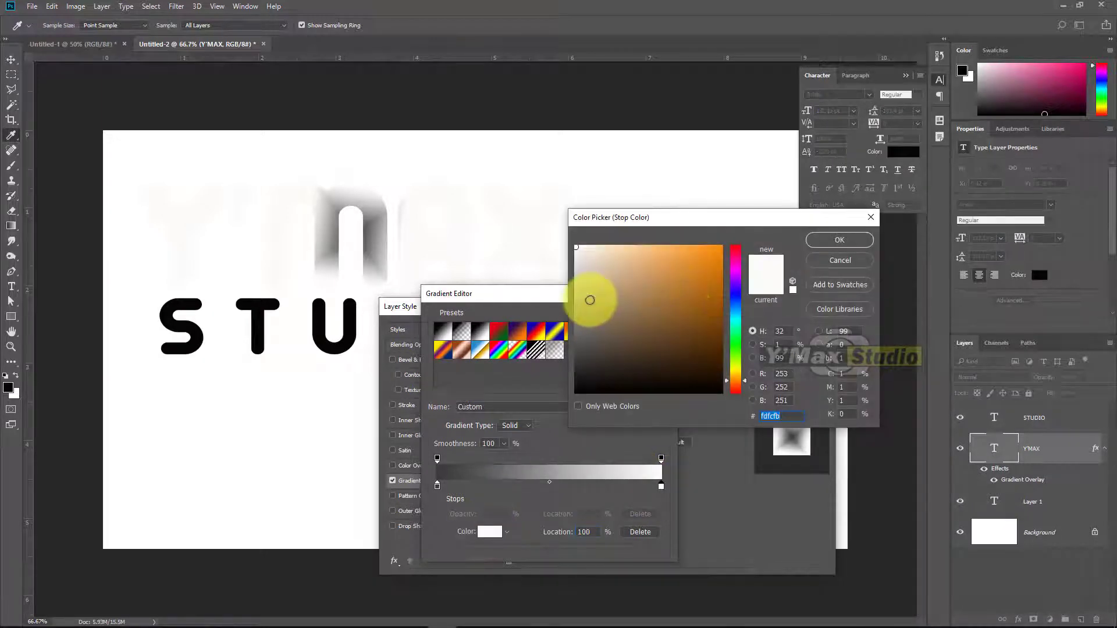
left_click(576, 299)
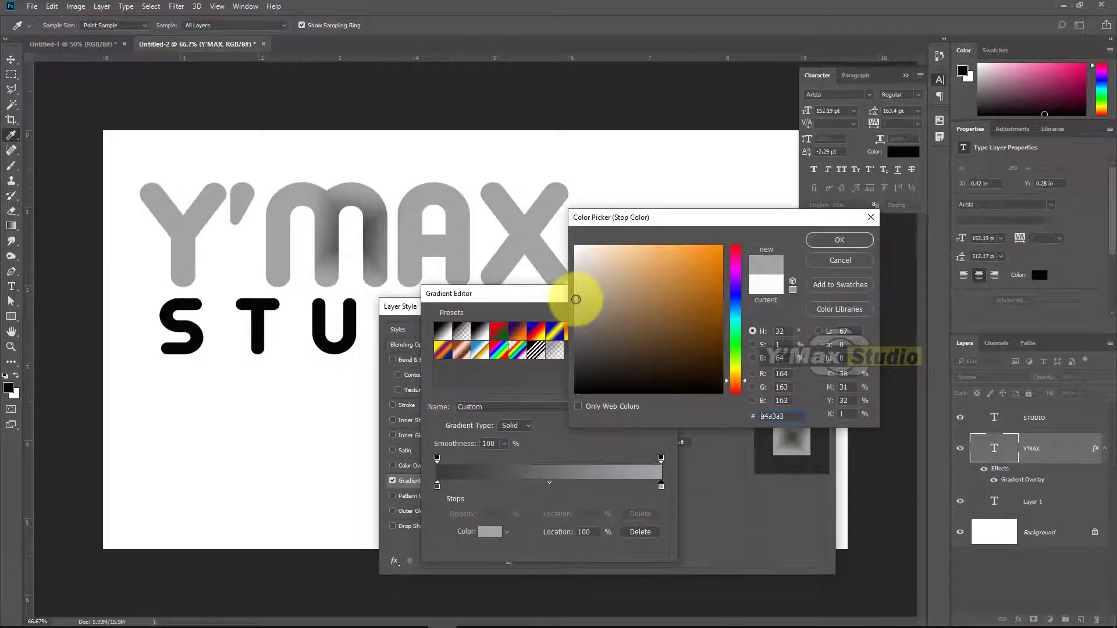
left_click(839, 240)
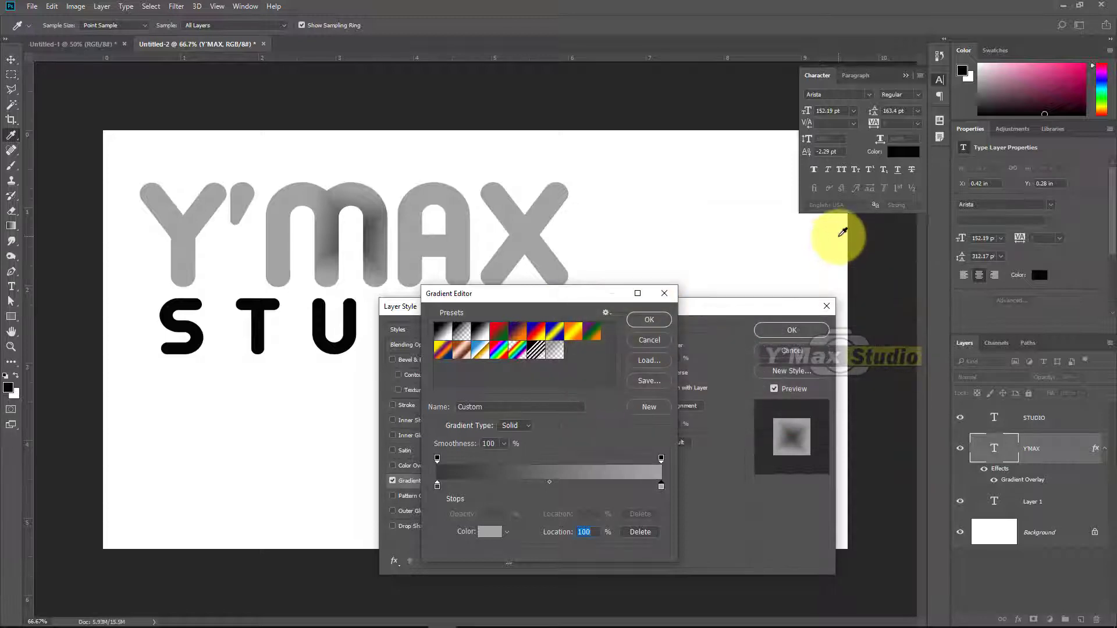
left_click(646, 321)
Reduce the gradient overlay's scale to about 79% and change its style to Linear
mouse_move(623, 427)
left_mouse_down()
mouse_move(594, 427)
mouse_move(634, 432)
mouse_move(613, 435)
left_mouse_up()
left_click(644, 386)
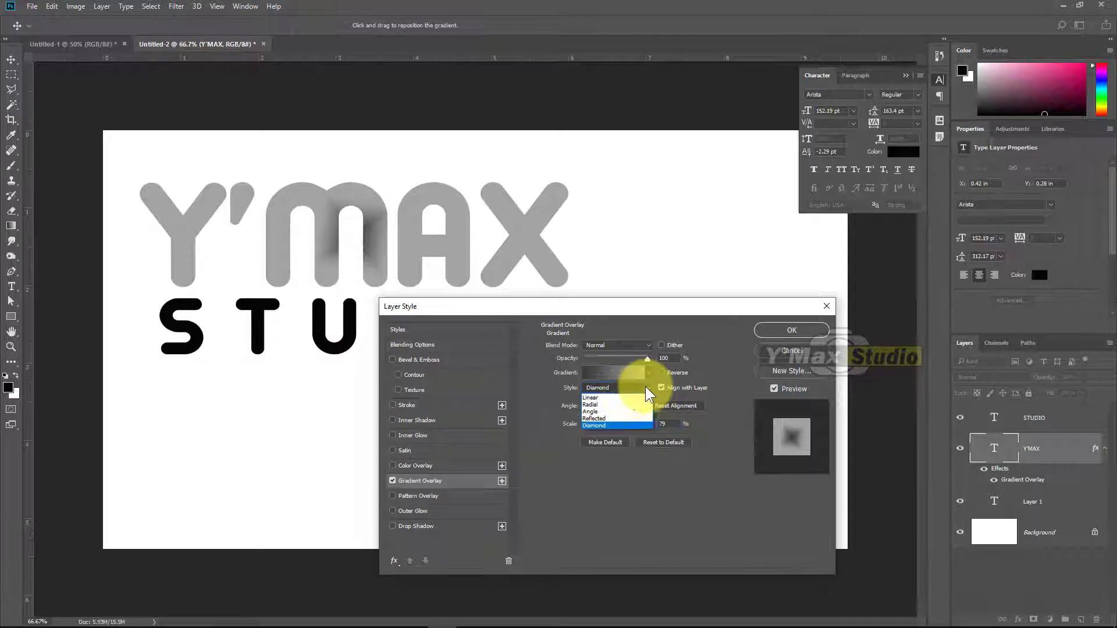
left_click(622, 396)
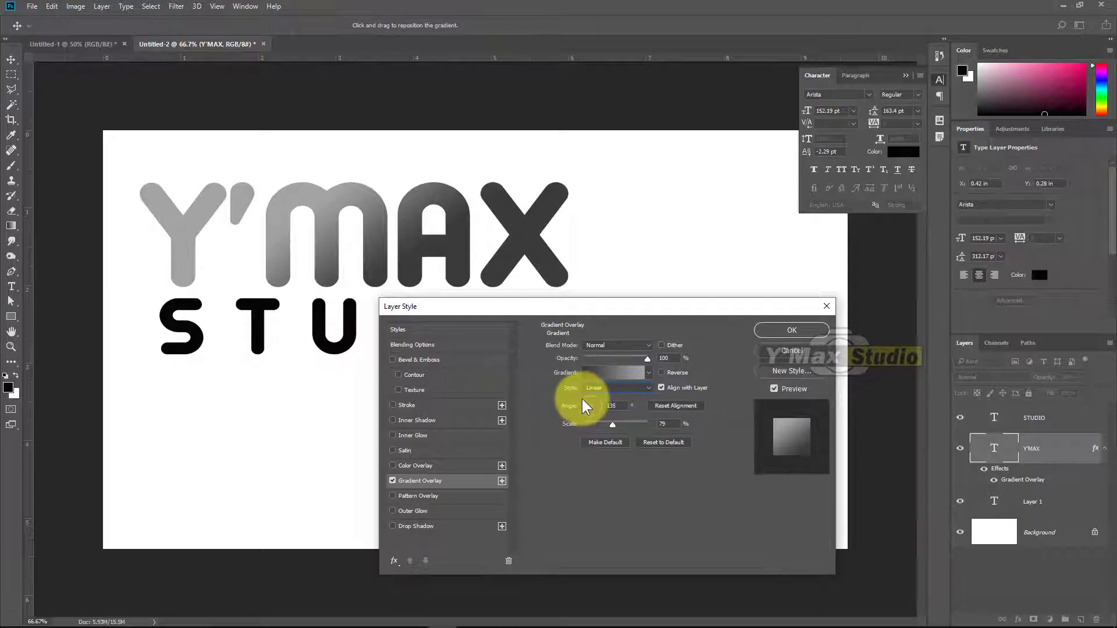
Try different gradient overlay angles and set the angle to 90 degrees
left_click(581, 399)
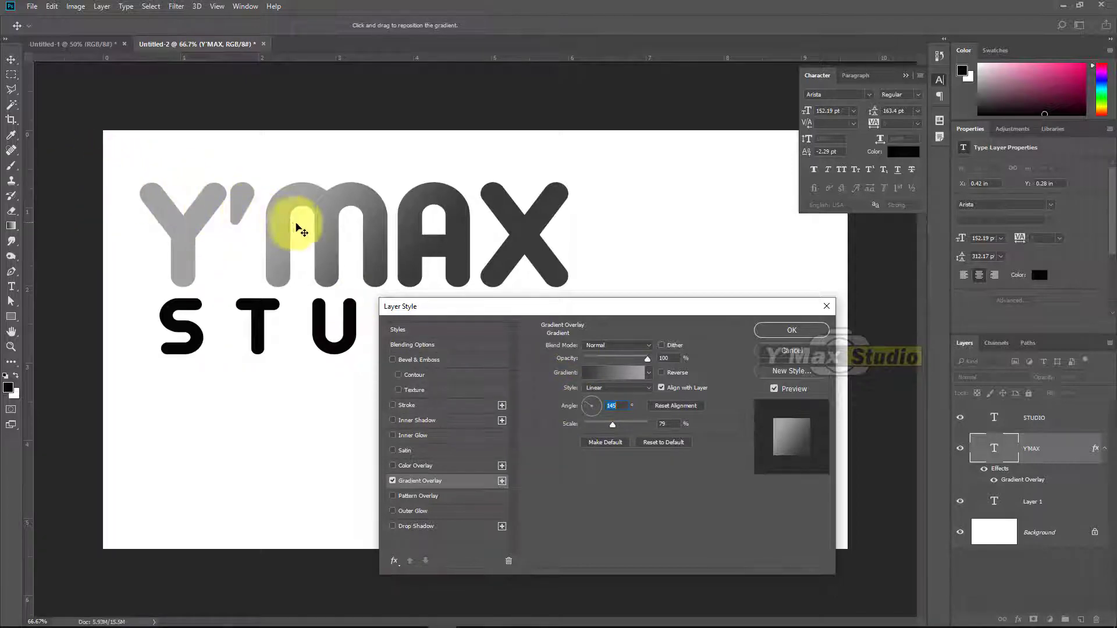
left_click(601, 401)
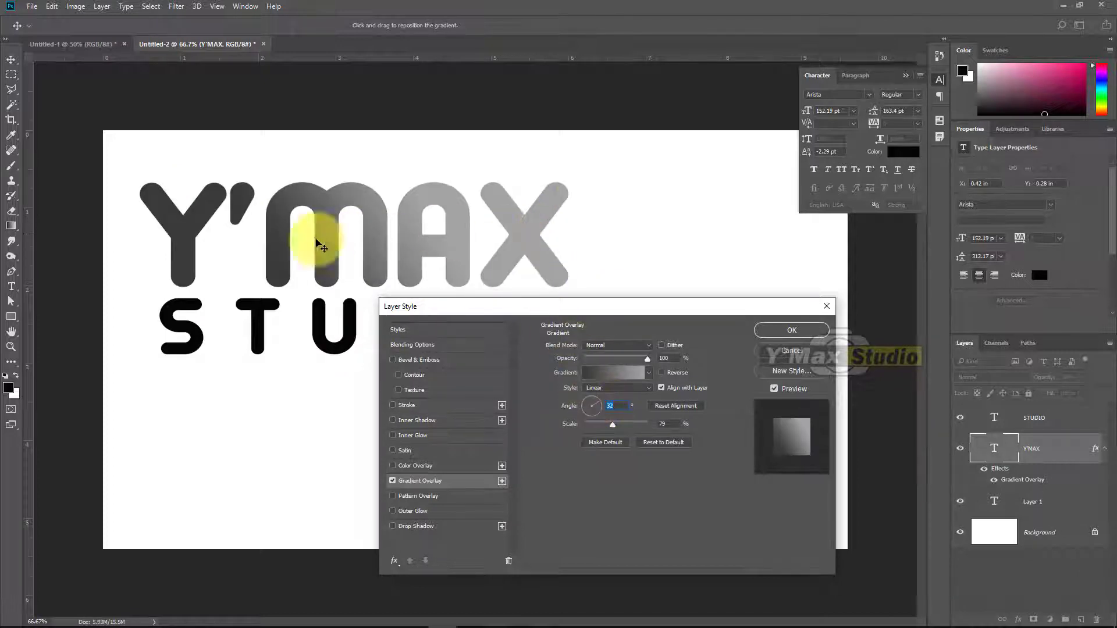
left_click(591, 396)
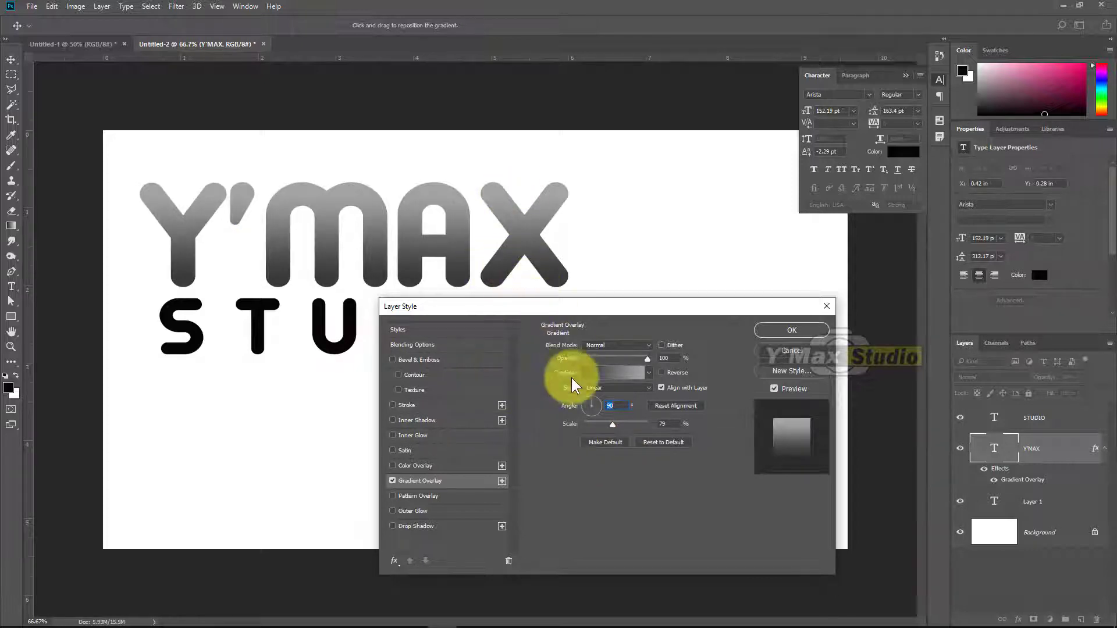
Move the overlay gradient's dark stop inward to about 25% and its light stop to 77%, and accept the gradient
left_click(626, 373)
left_click_drag(436, 483, 491, 487)
left_click_drag(662, 486, 610, 485)
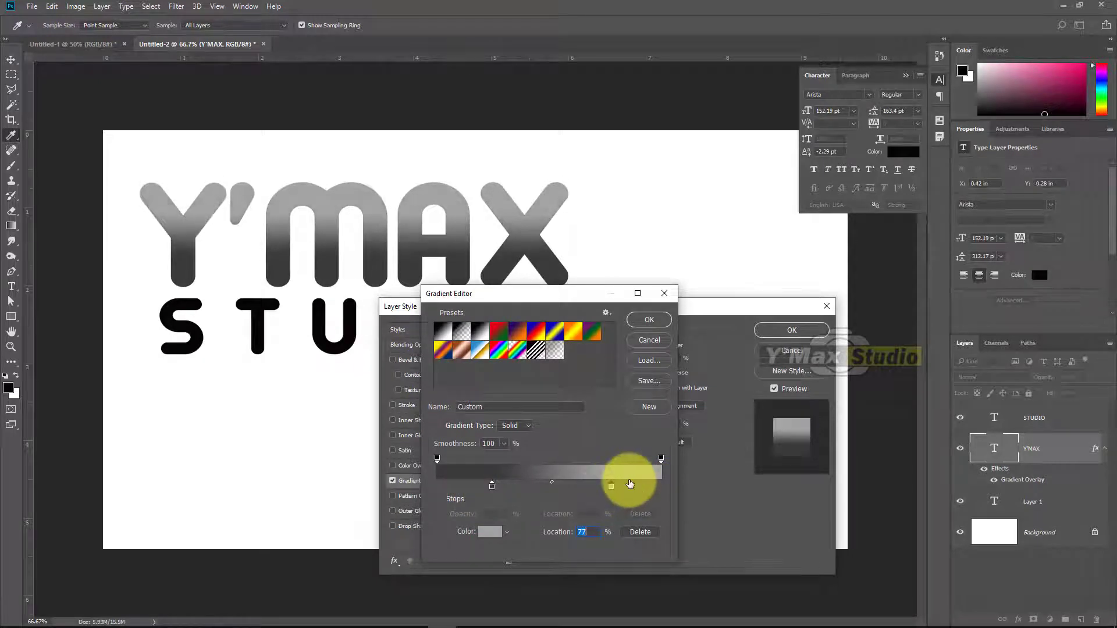
left_click(648, 320)
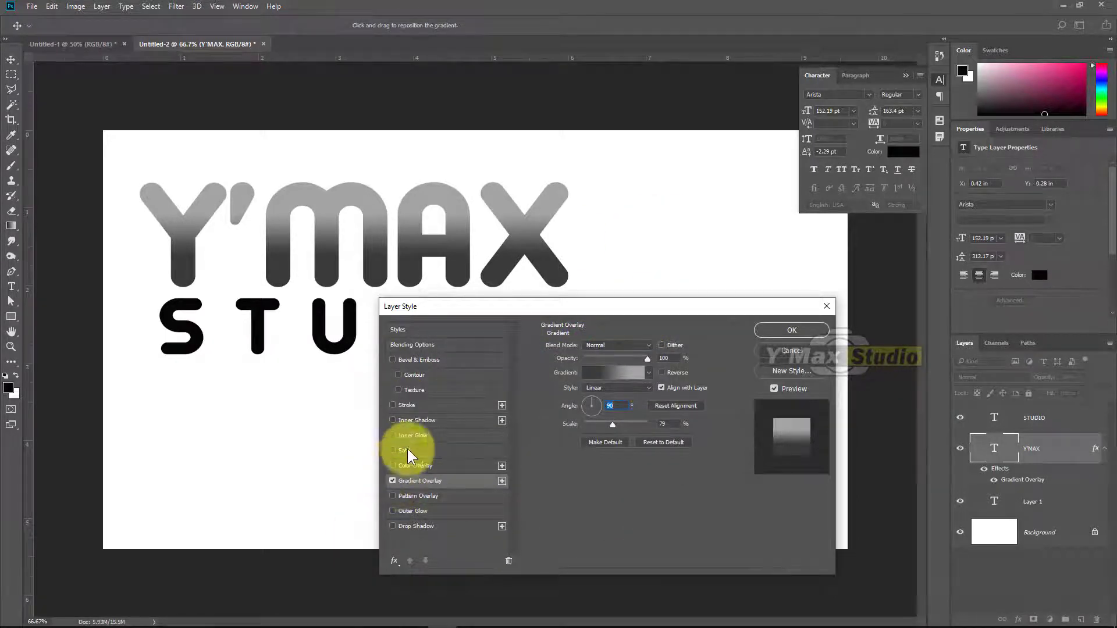
Add a 6 px black centred stroke to the Y'MAX text and enable Bevel & Emboss with its settings reset to default
left_click(412, 405)
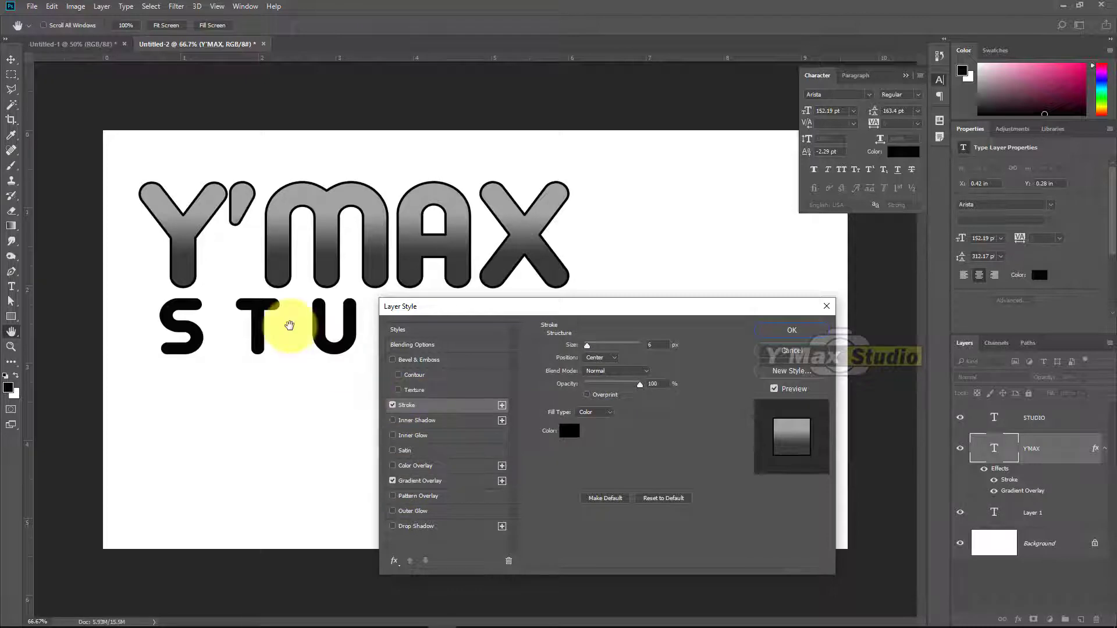
double_click(652, 346)
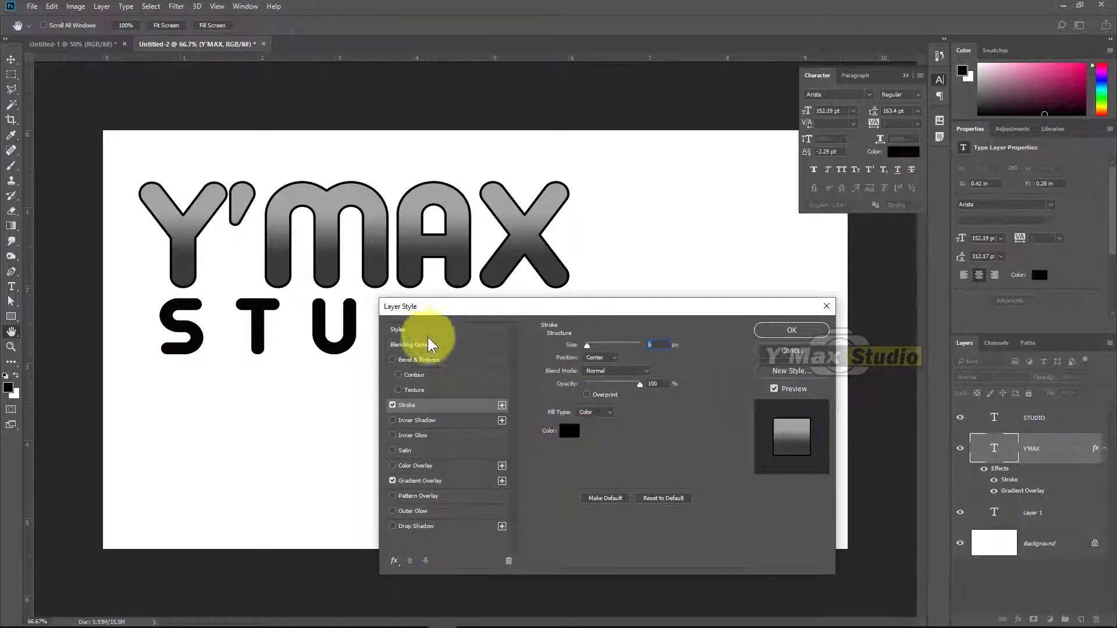
left_click(430, 358)
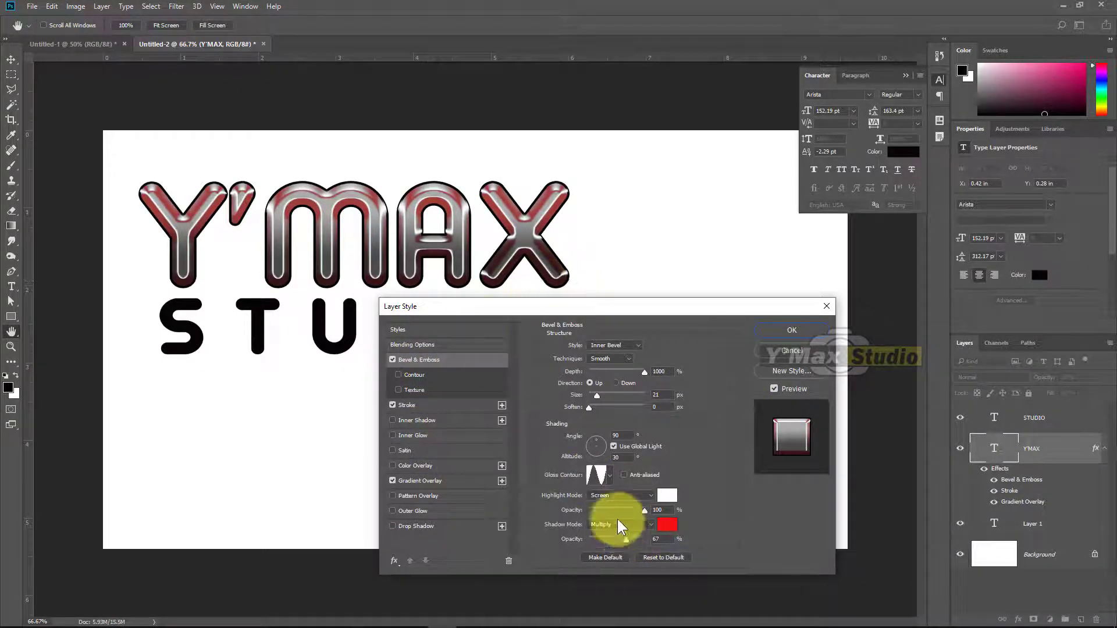
left_click(672, 558)
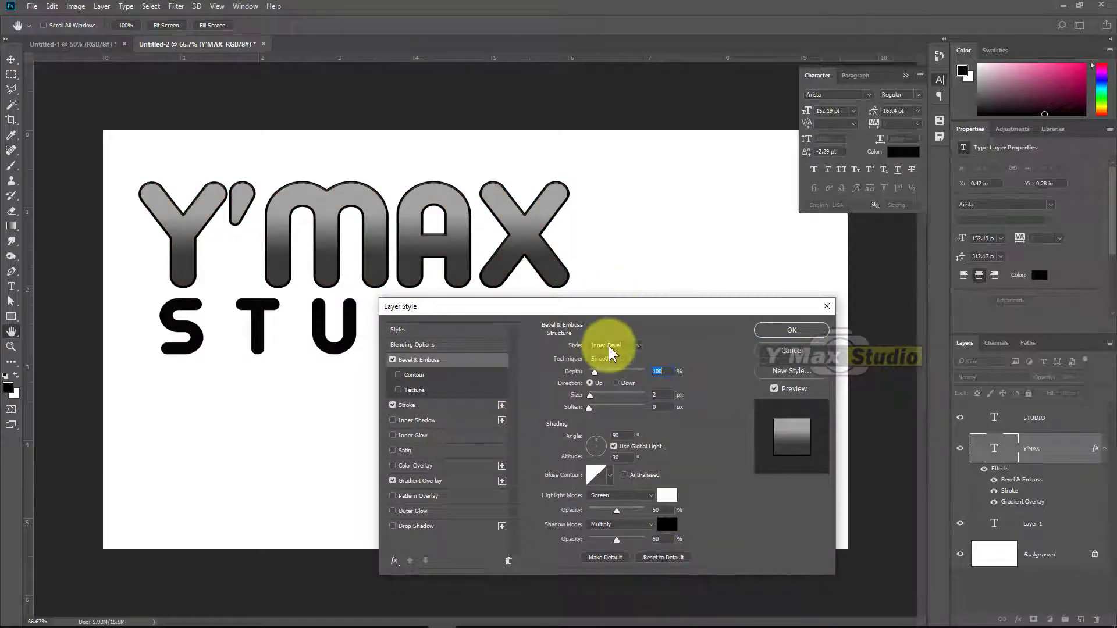
Set the Inner Bevel's size to about 16 px and raise its depth to 1000%
mouse_move(617, 371)
left_mouse_down()
mouse_move(594, 373)
mouse_move(625, 381)
left_mouse_up()
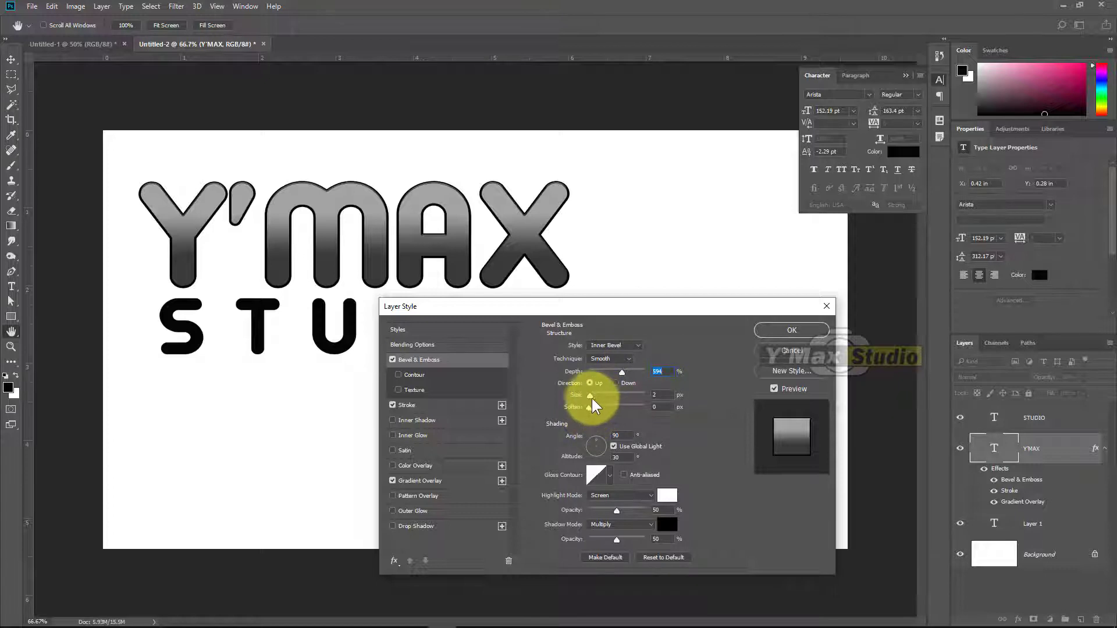
left_click_drag(590, 395, 596, 396)
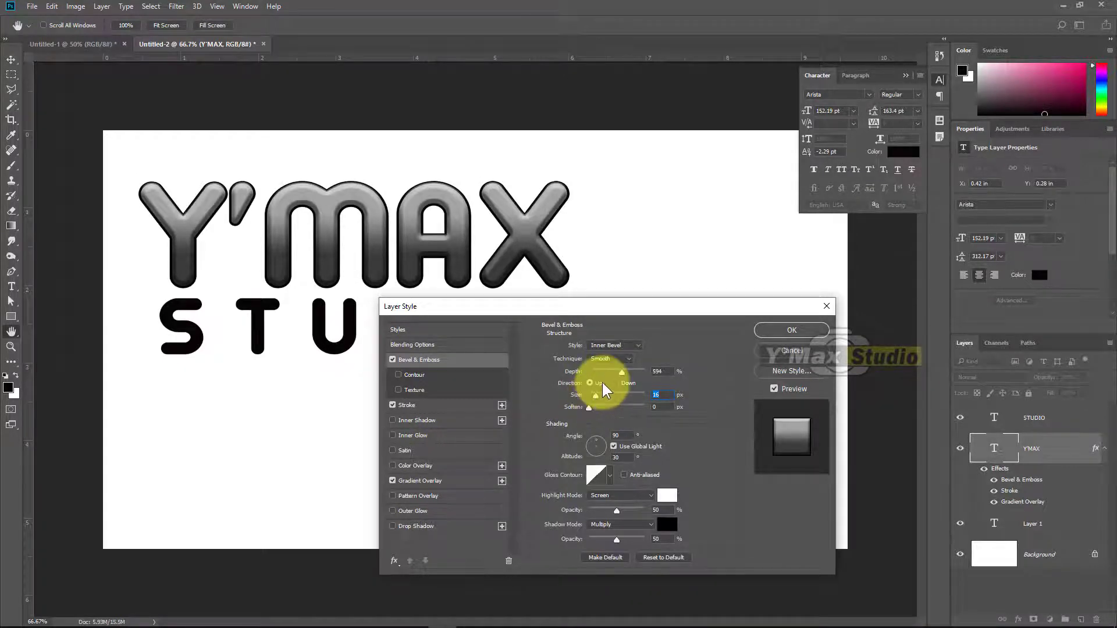
key("ctrl+plus")
key("ctrl+plus")
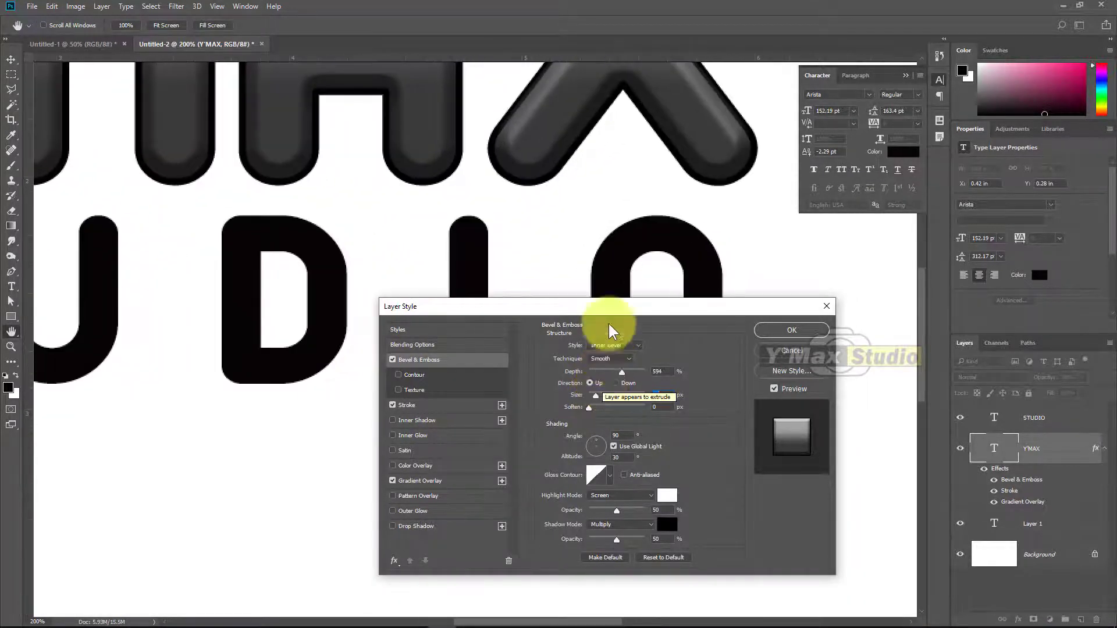
left_click_drag(464, 152, 617, 93)
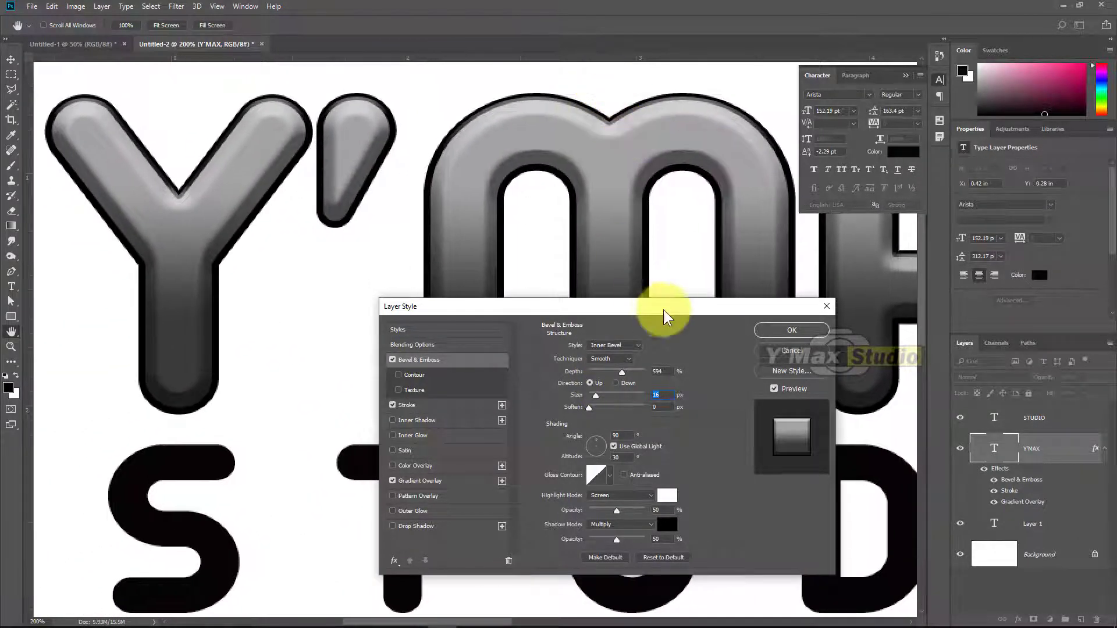
left_click_drag(653, 307, 651, 323)
key("Tab")
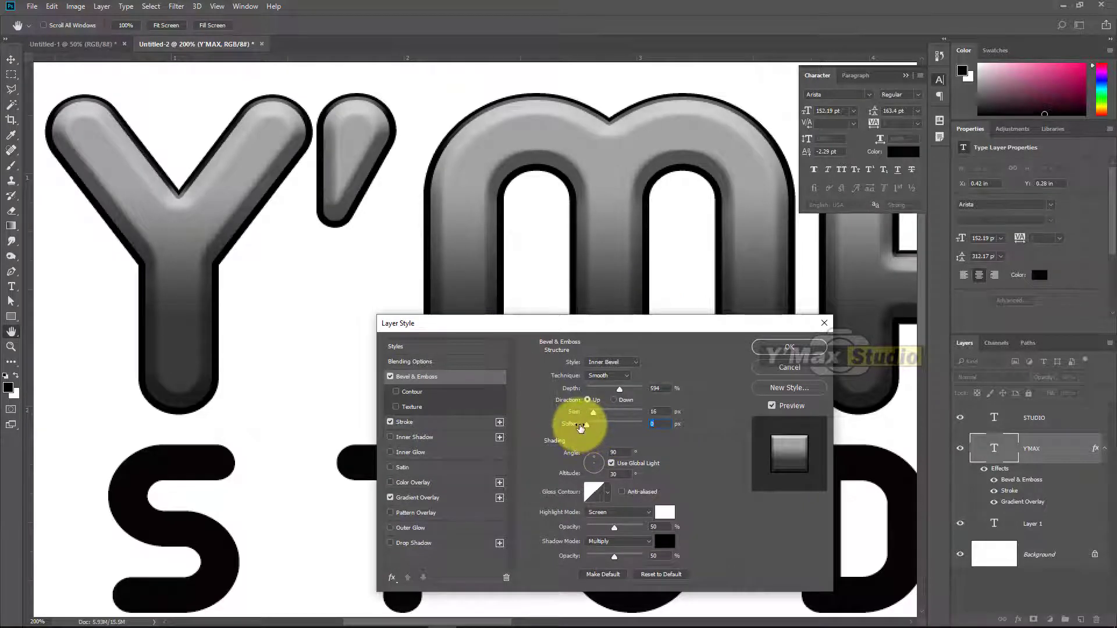
left_click_drag(620, 393, 673, 393)
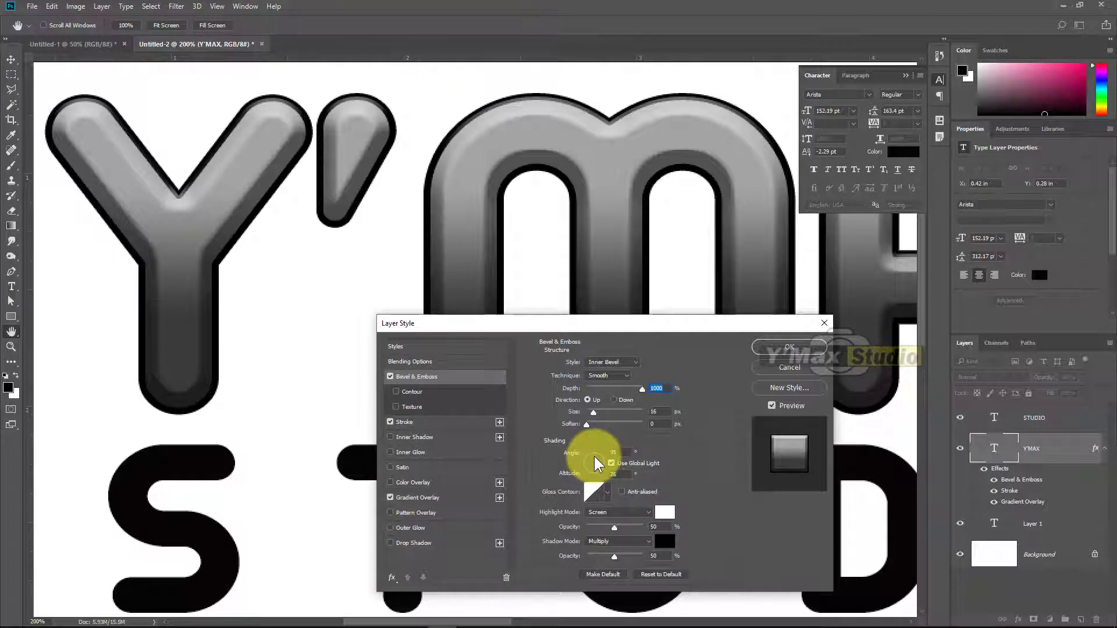
Set the bevel's light to angle 85 and altitude 26, with highlight opacity 100% and shadow opacity 55%
left_click_drag(594, 463, 597, 455)
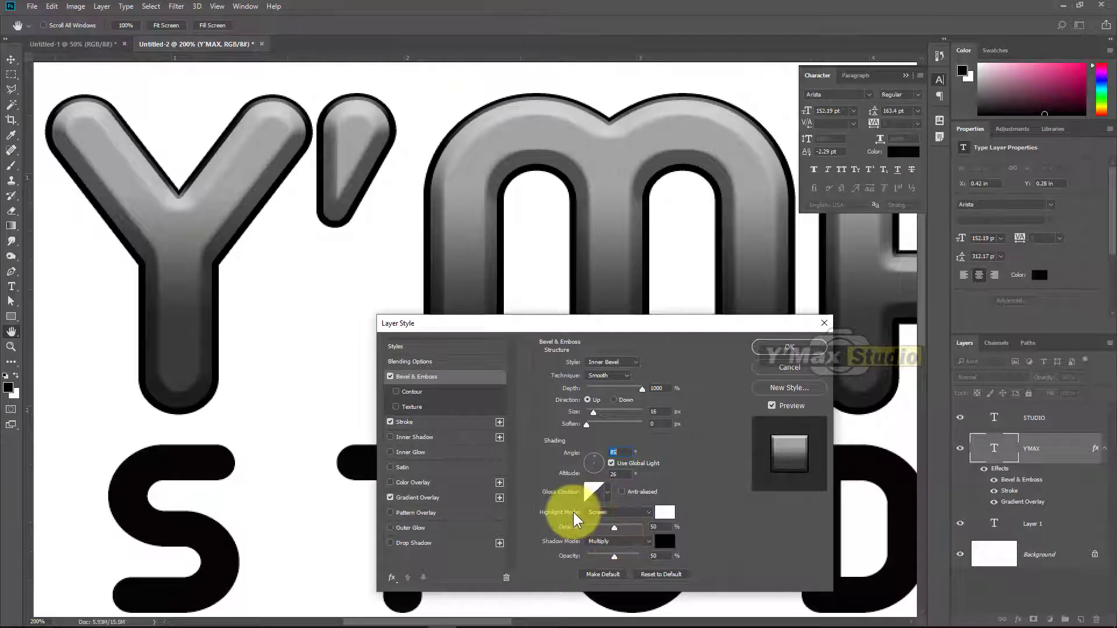
left_click_drag(614, 528, 658, 525)
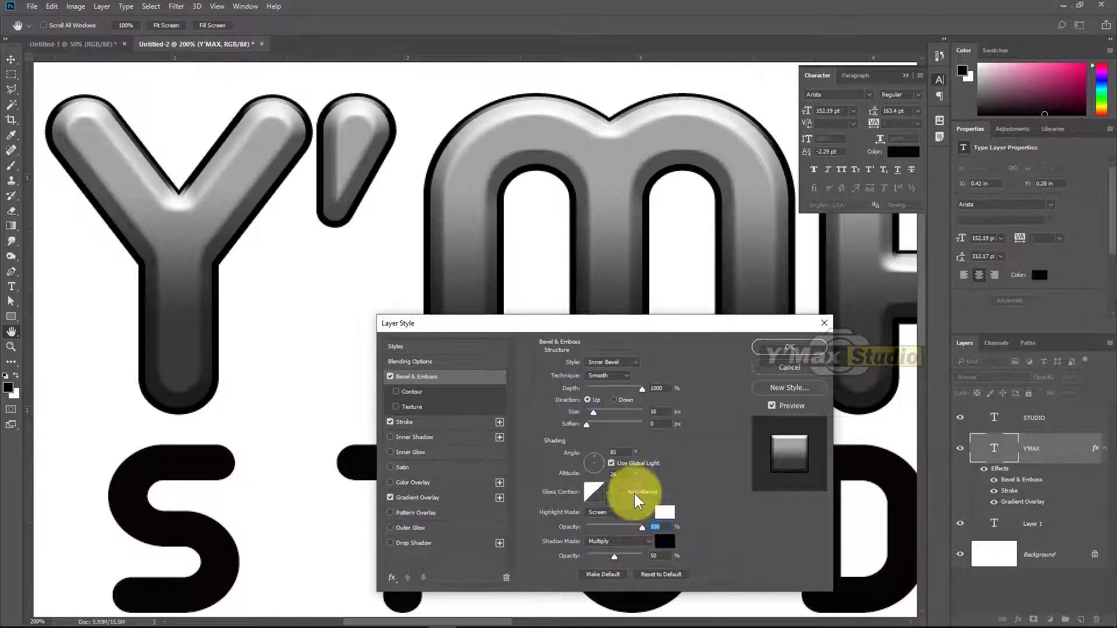
left_click_drag(616, 555, 617, 558)
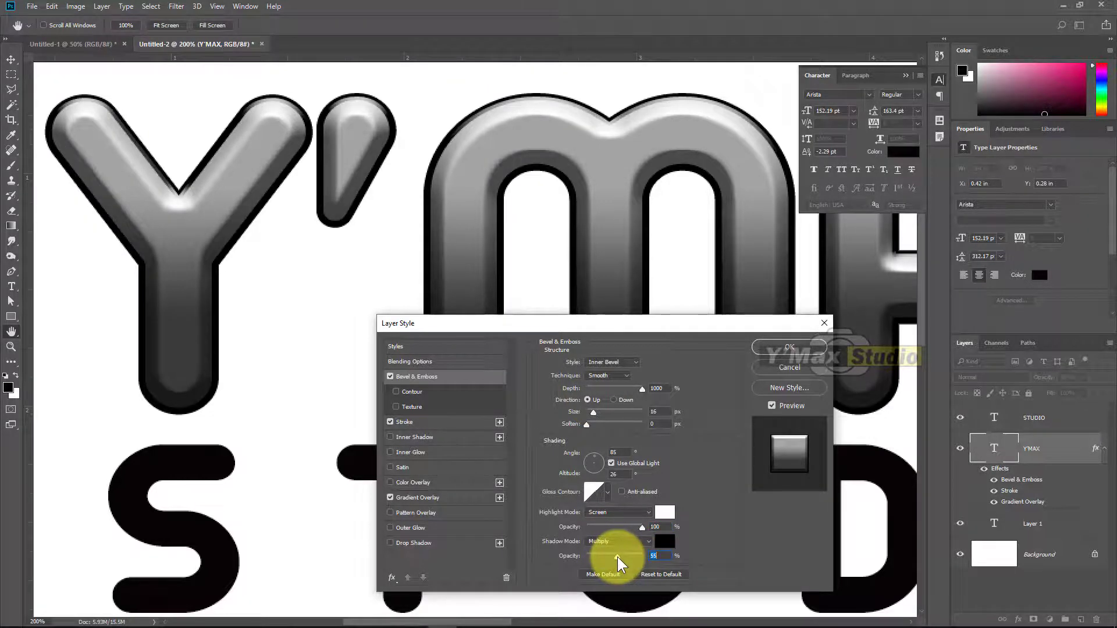
Try the three-peaked gloss contour, choose the two-peaked one for the bevel, and apply the layer style
left_click(607, 490)
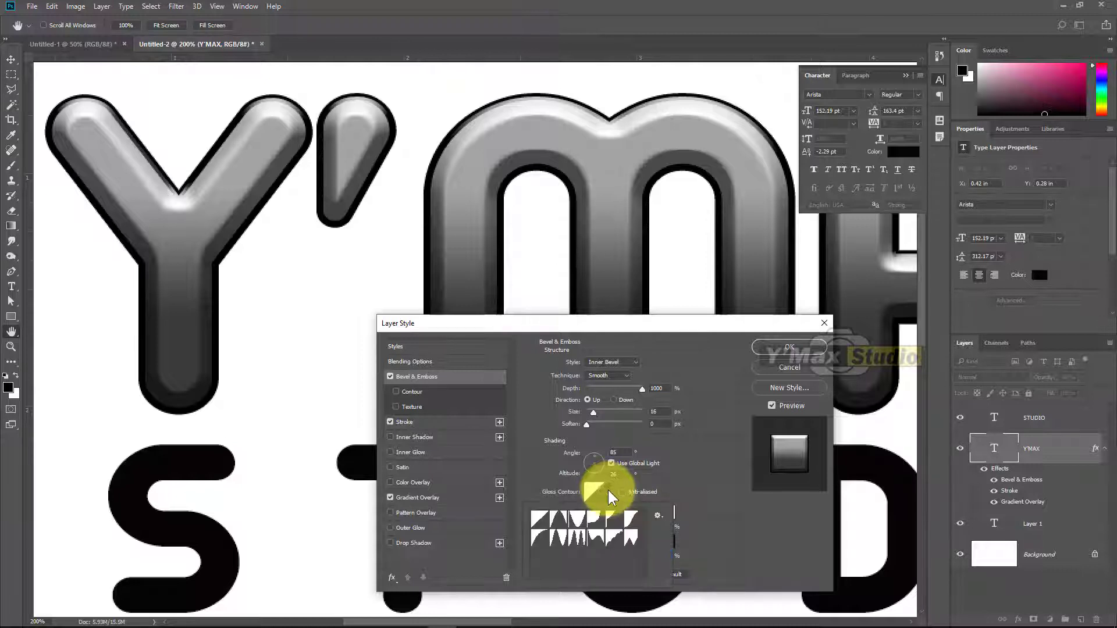
left_click(580, 541)
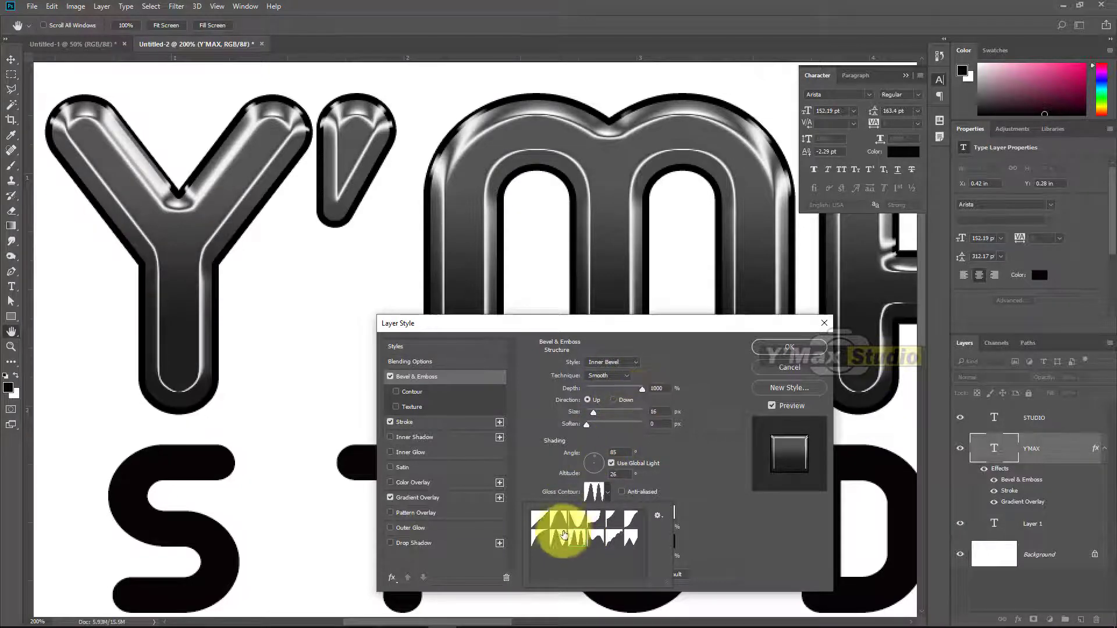
left_click(560, 540)
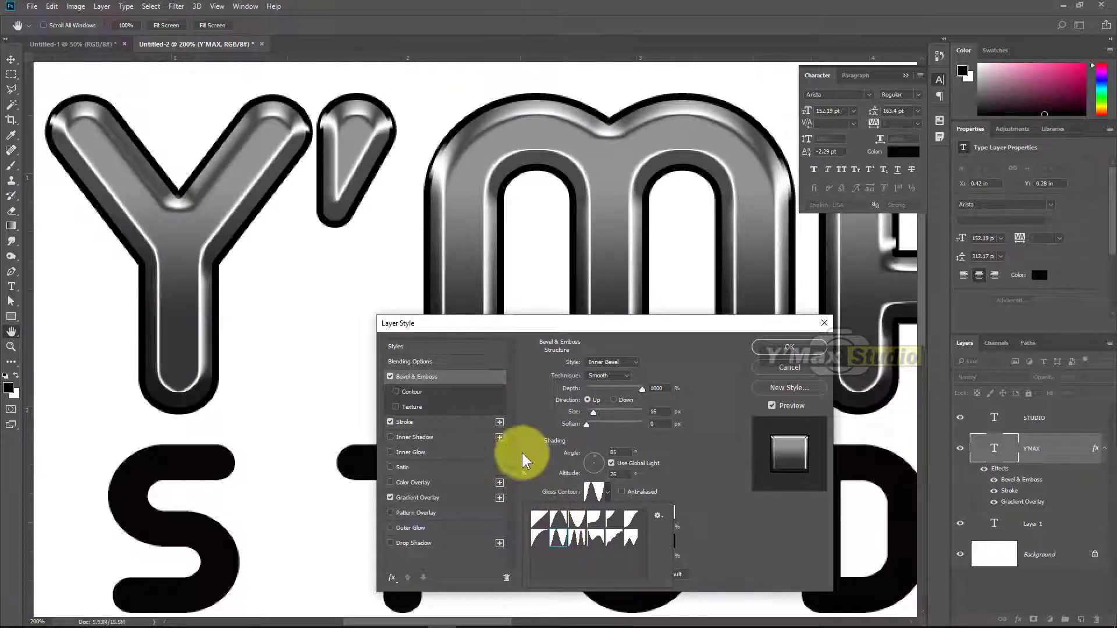
left_click_drag(673, 333, 678, 268)
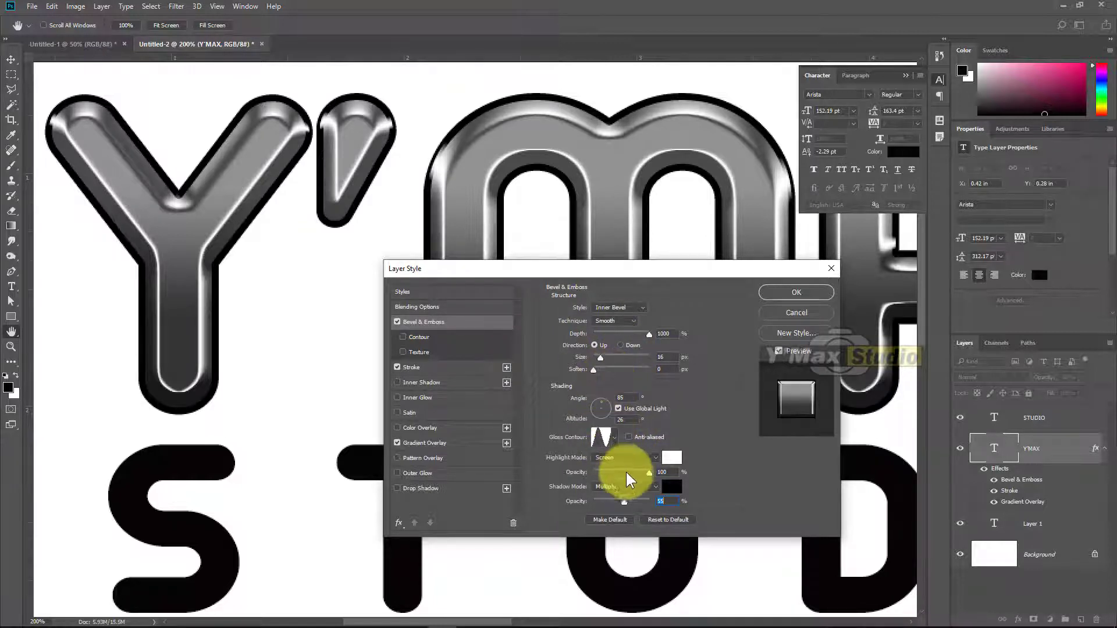
left_click(795, 293)
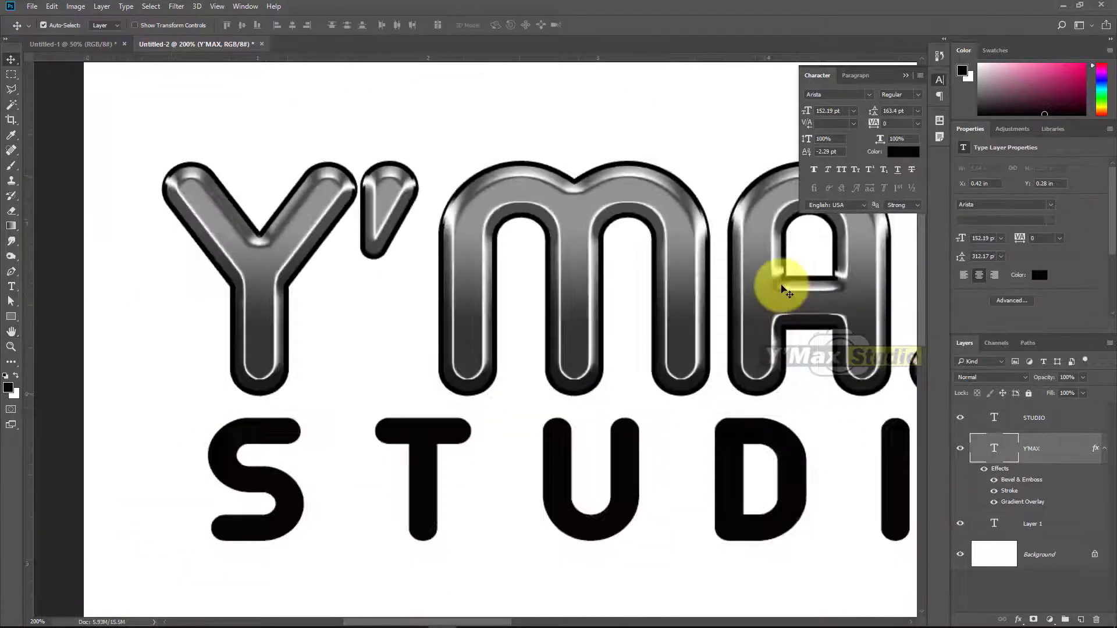
Select the Y'MAX layer and copy its layer style
key("ctrl+minus")
key("ctrl+minus")
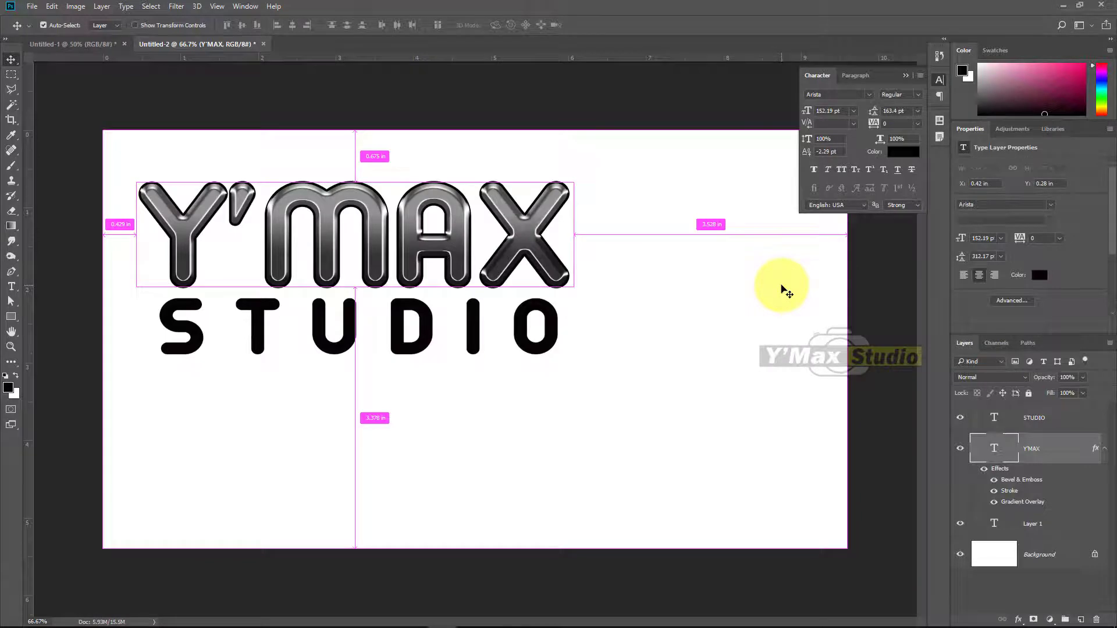
key("ctrl+plus")
key("ctrl+plus")
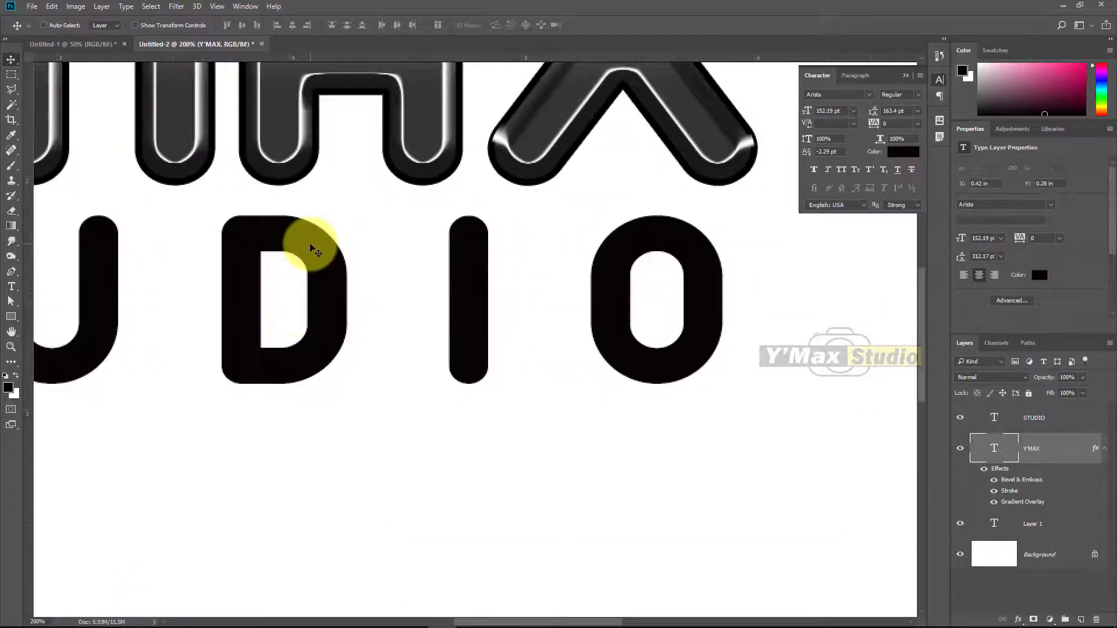
left_click_drag(307, 236, 600, 355)
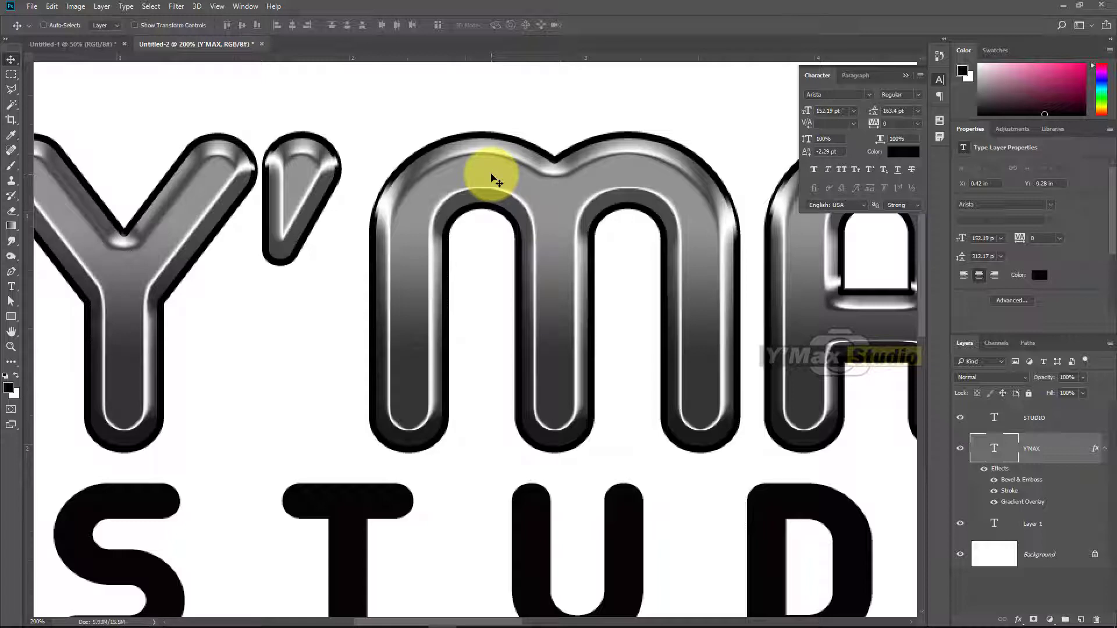
right_click(549, 188)
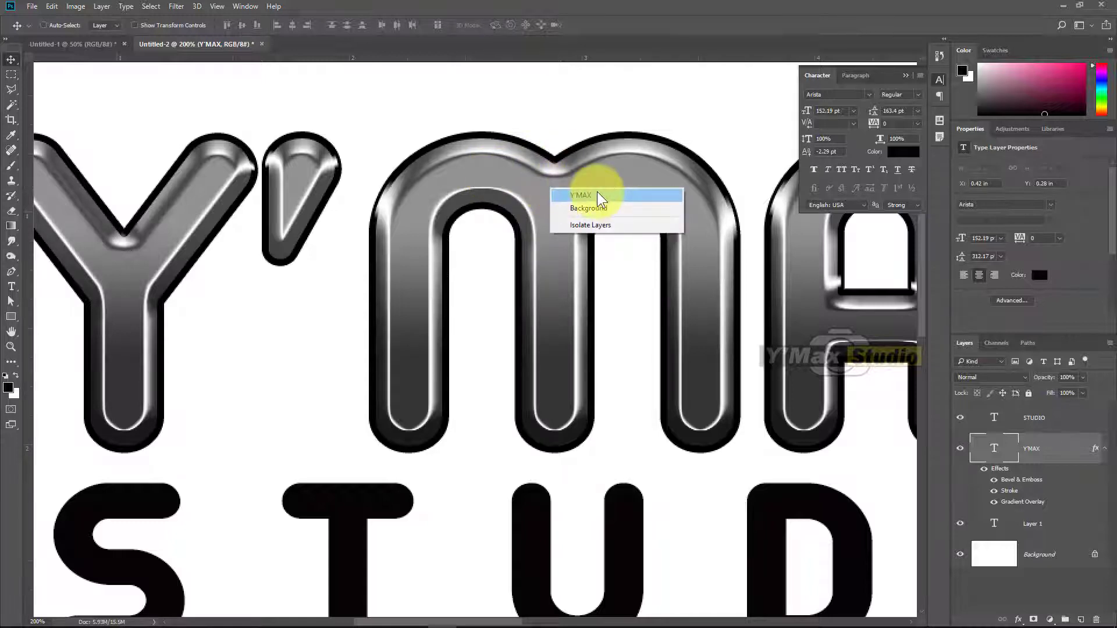
left_click(599, 196)
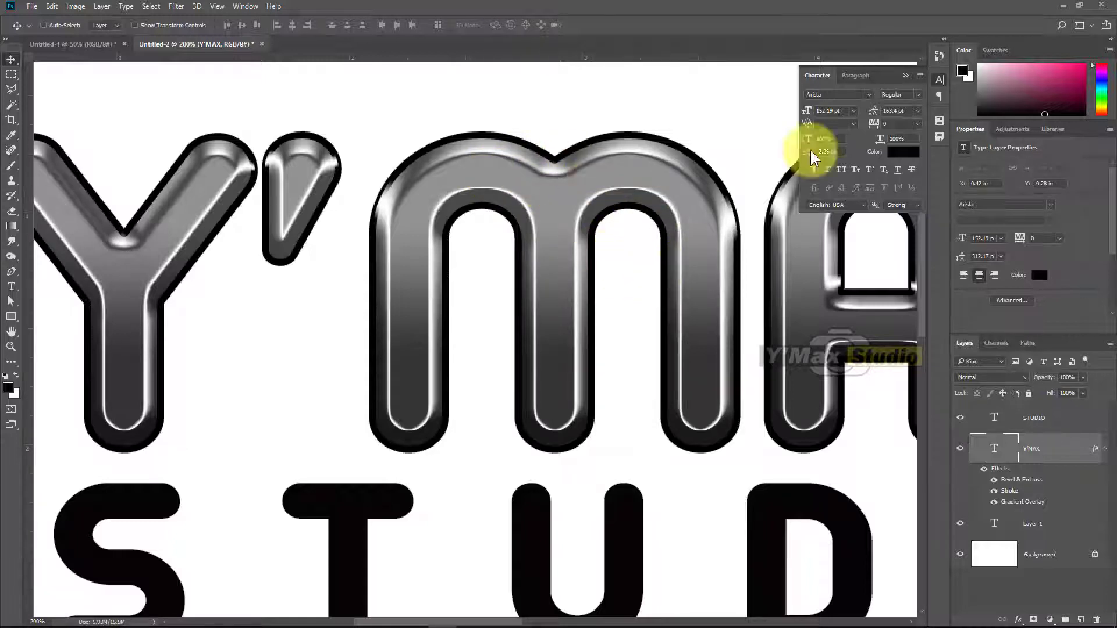
left_click(102, 6)
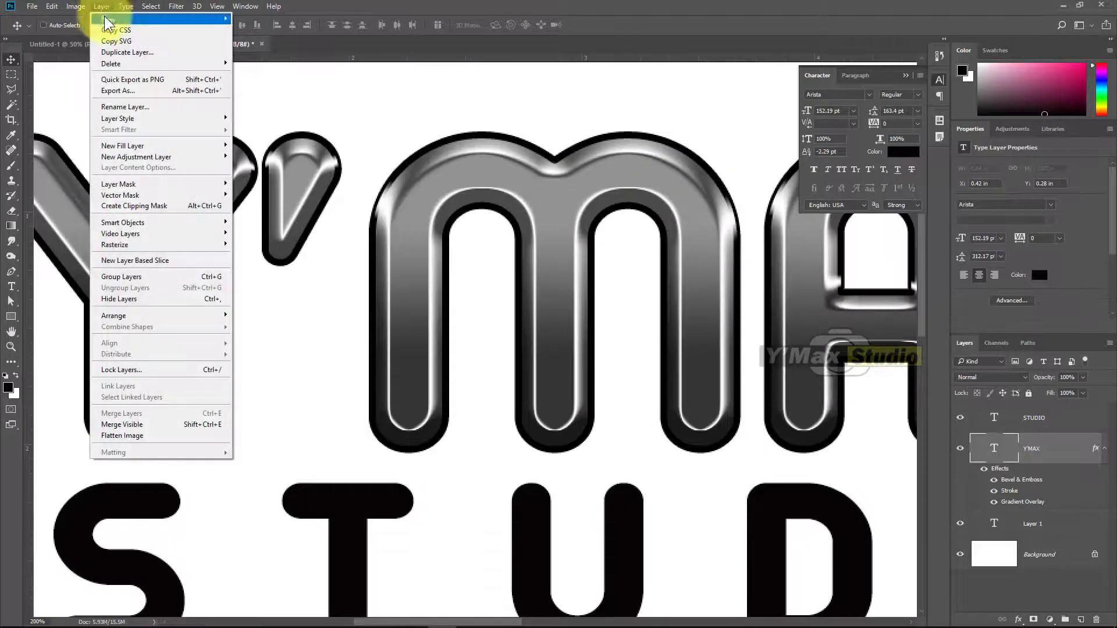
mouse_move(137, 120)
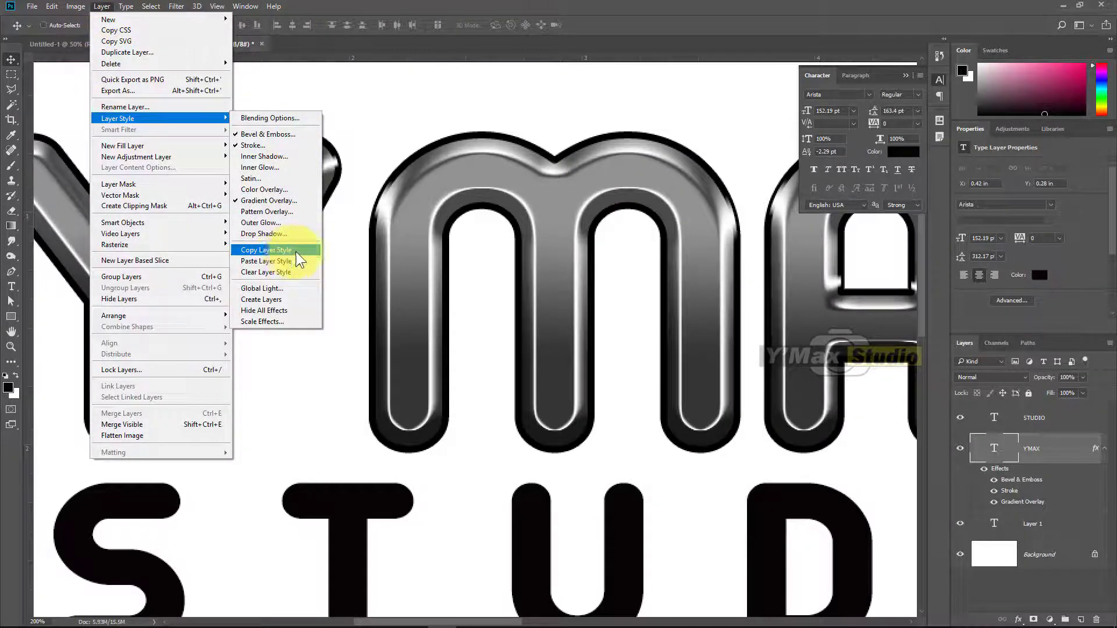
left_click(272, 251)
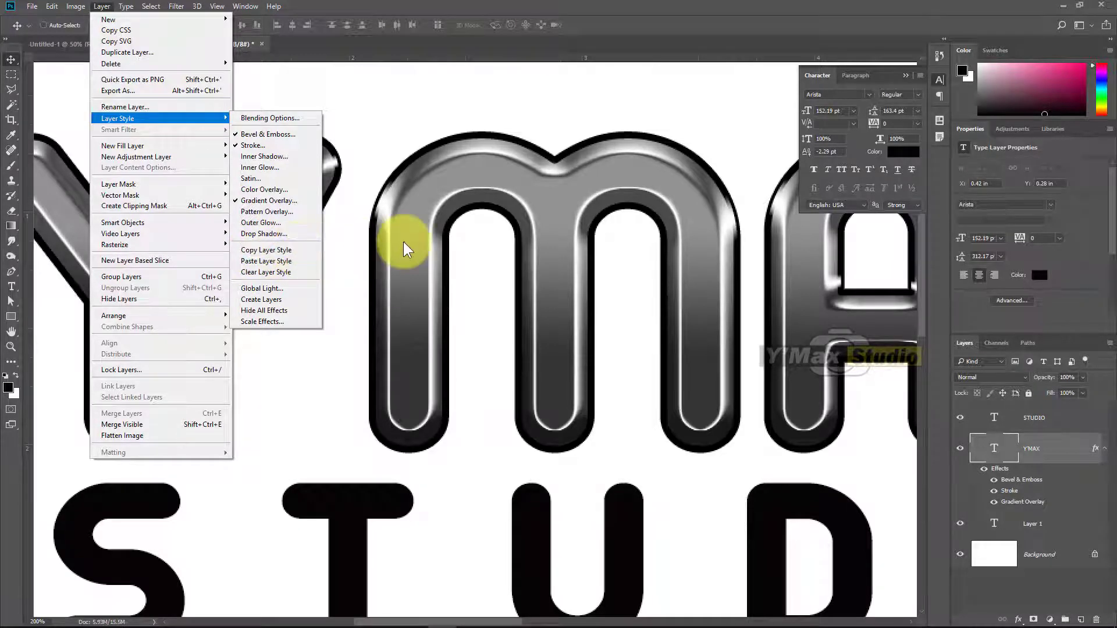
left_click(289, 251)
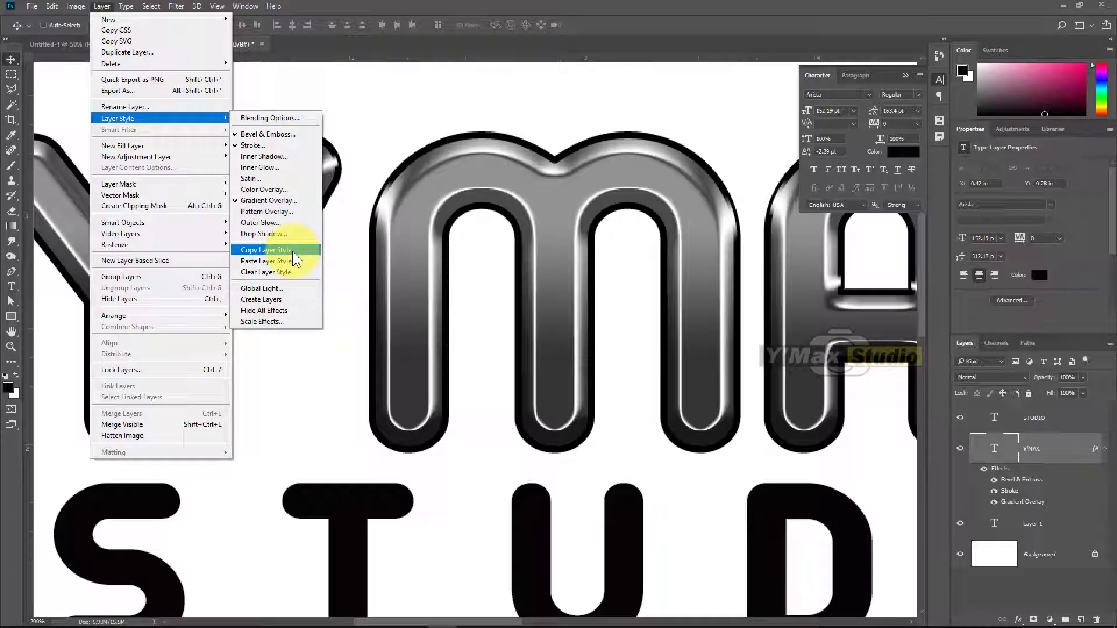
left_click(292, 251)
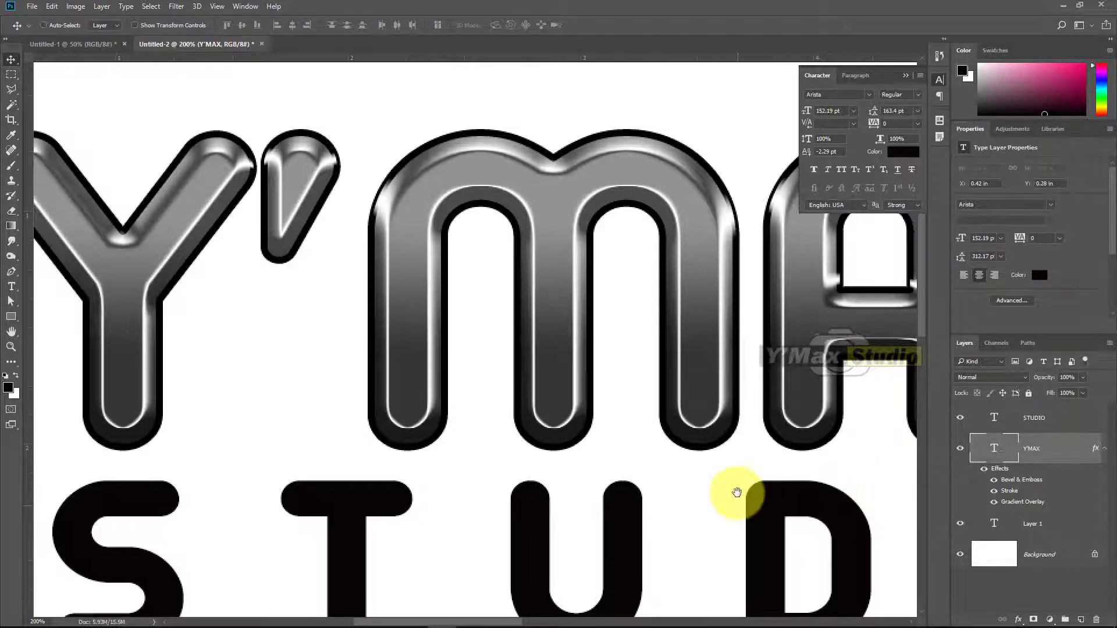
Paste the copied layer style onto the STUDIO text layer
left_click_drag(738, 494, 736, 315)
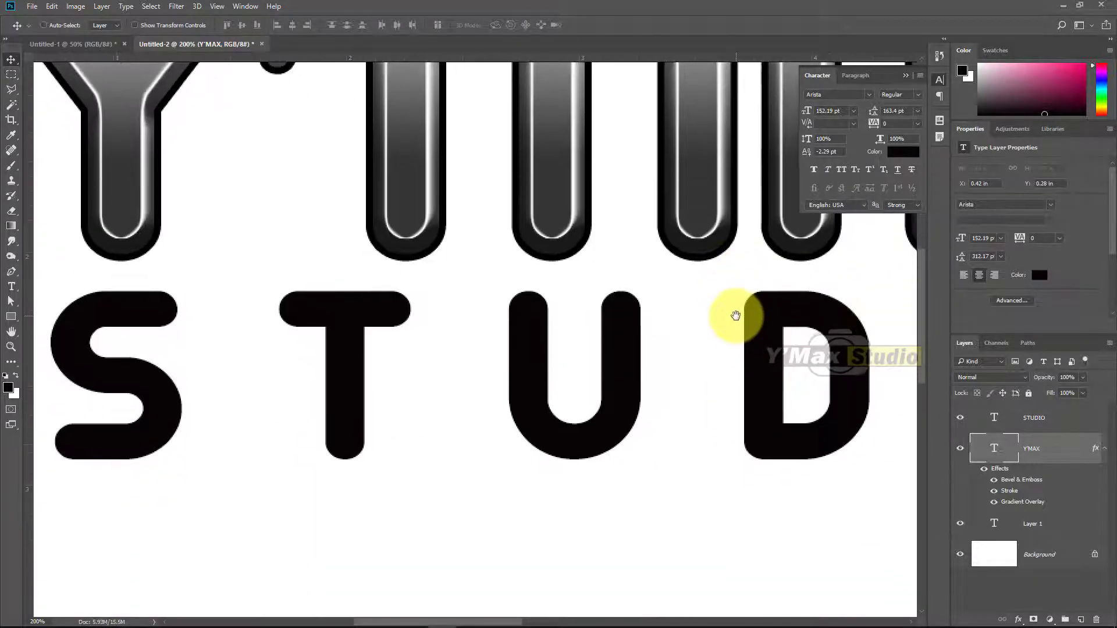
left_click(1055, 423)
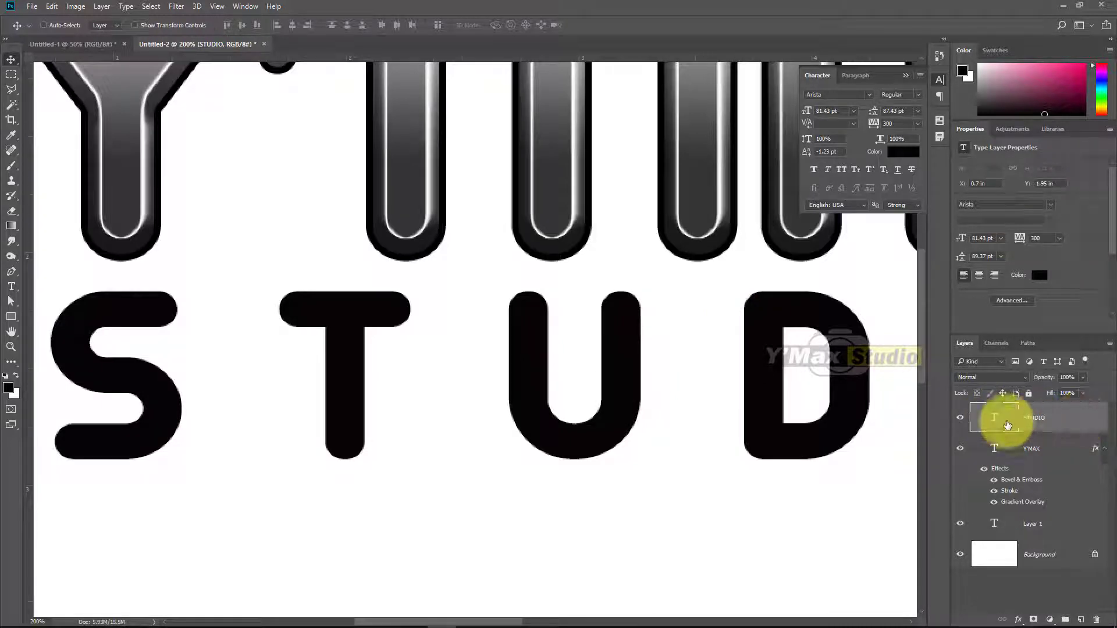
left_click(102, 7)
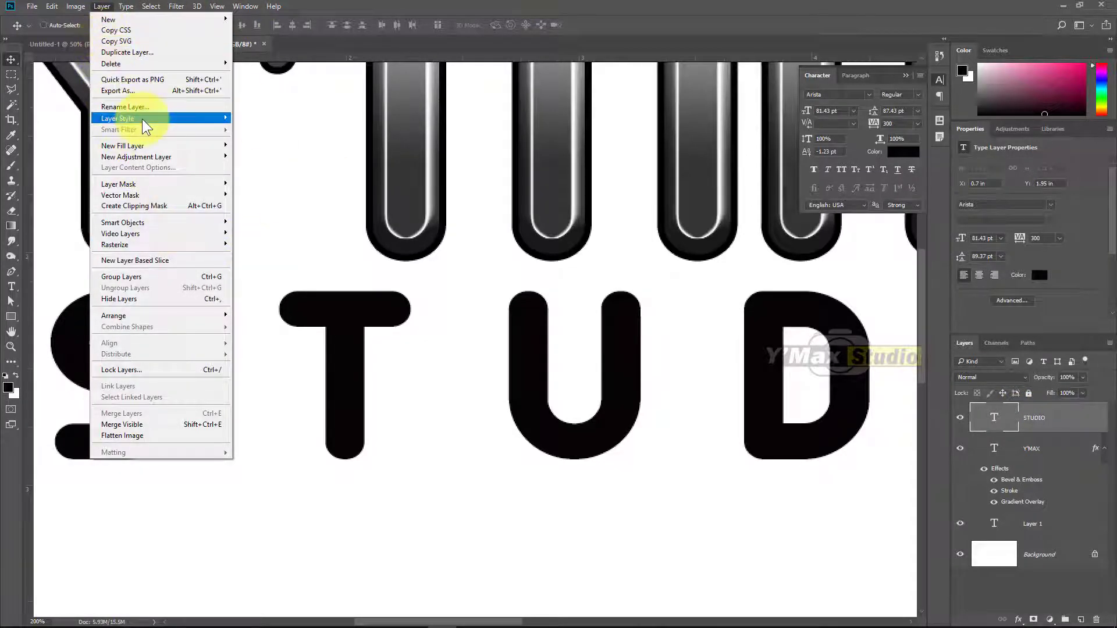
mouse_move(142, 118)
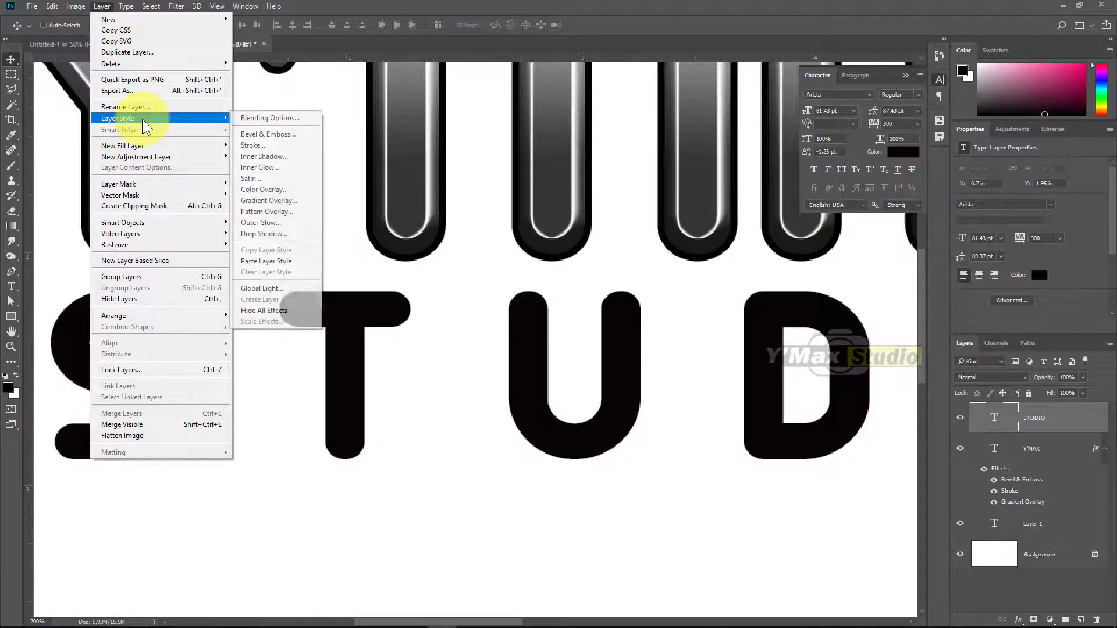
left_click(297, 261)
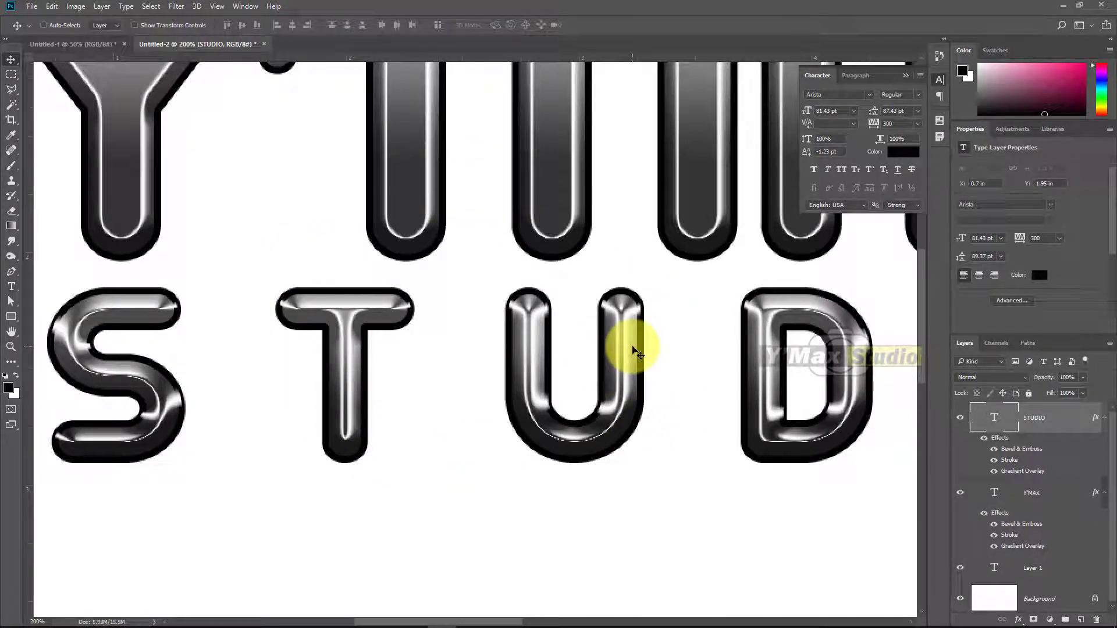
Reduce the Bevel & Emboss size on the STUDIO text layer slightly and apply the layer style
key("ctrl+minus")
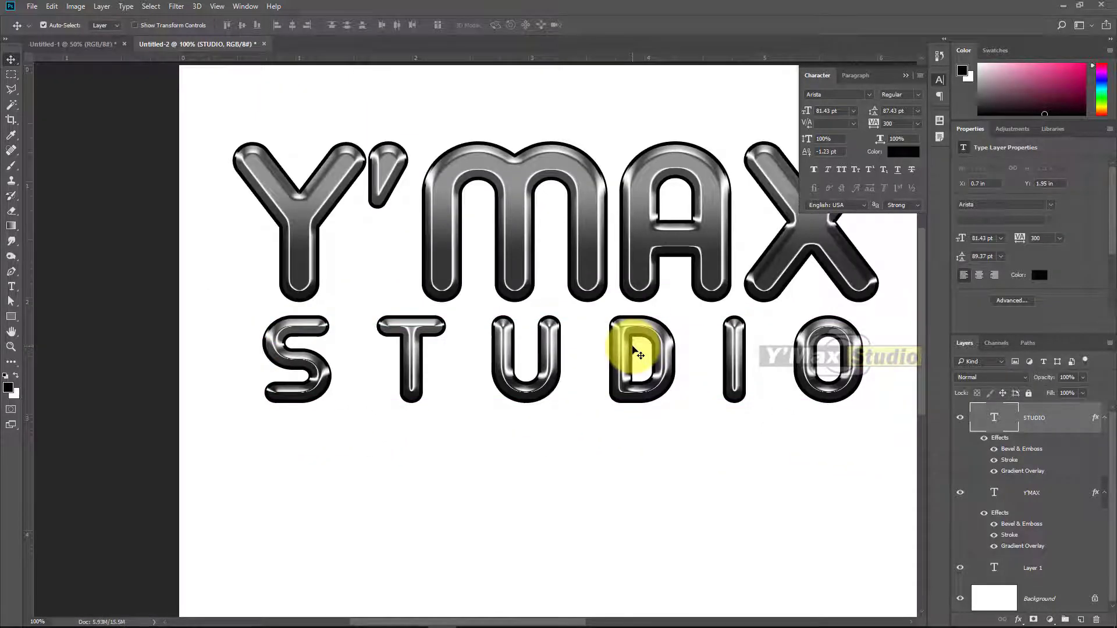
key("ctrl+plus")
key("ctrl+minus")
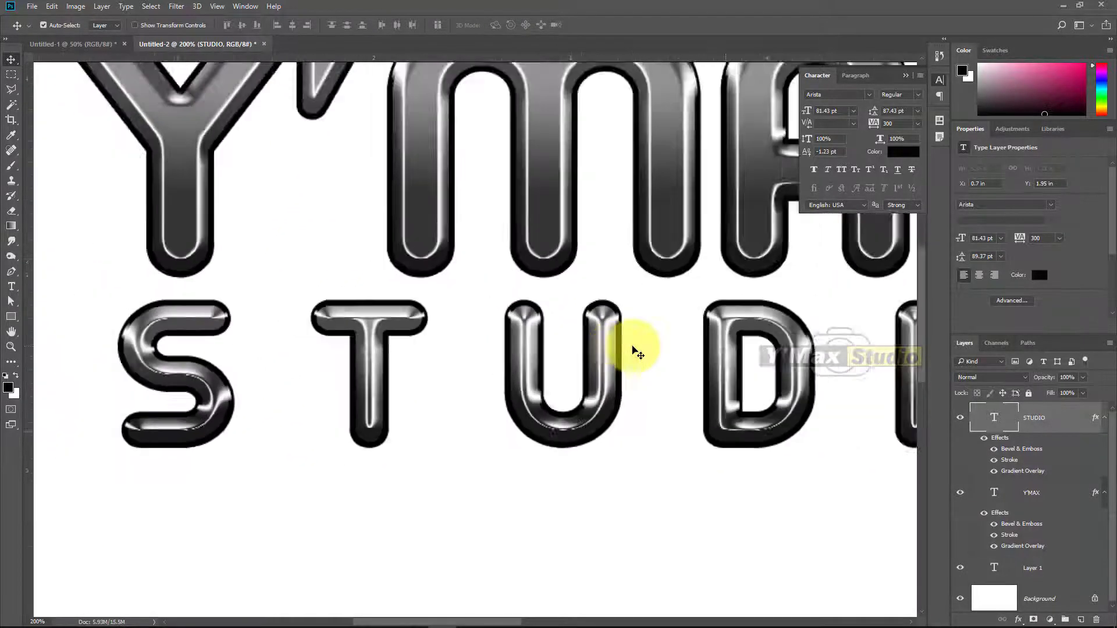
key("ctrl+plus")
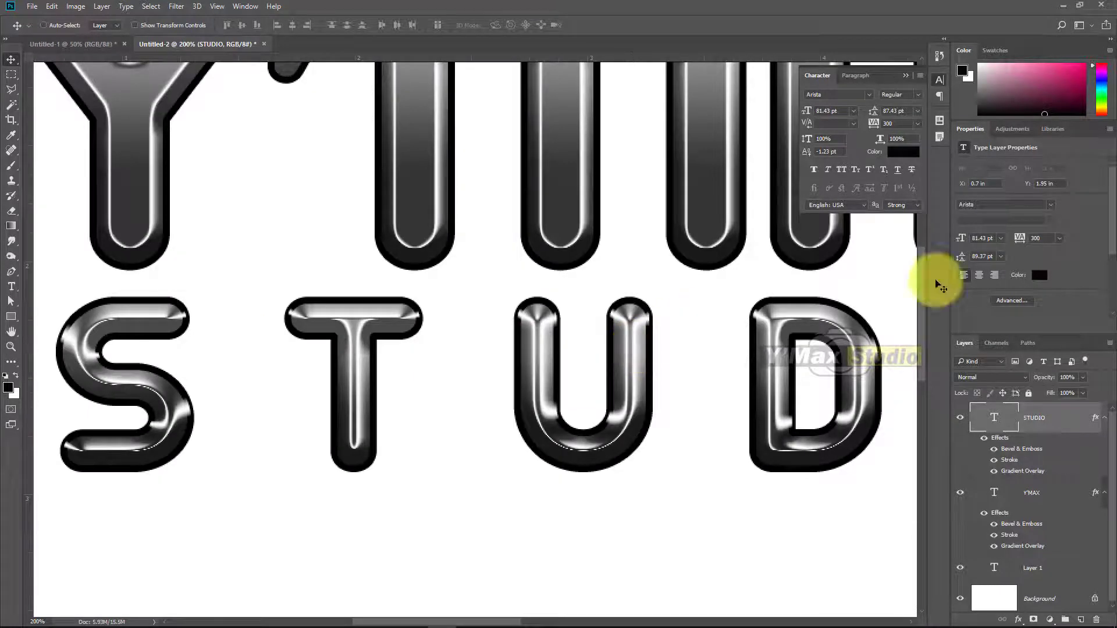
double_click(1041, 419)
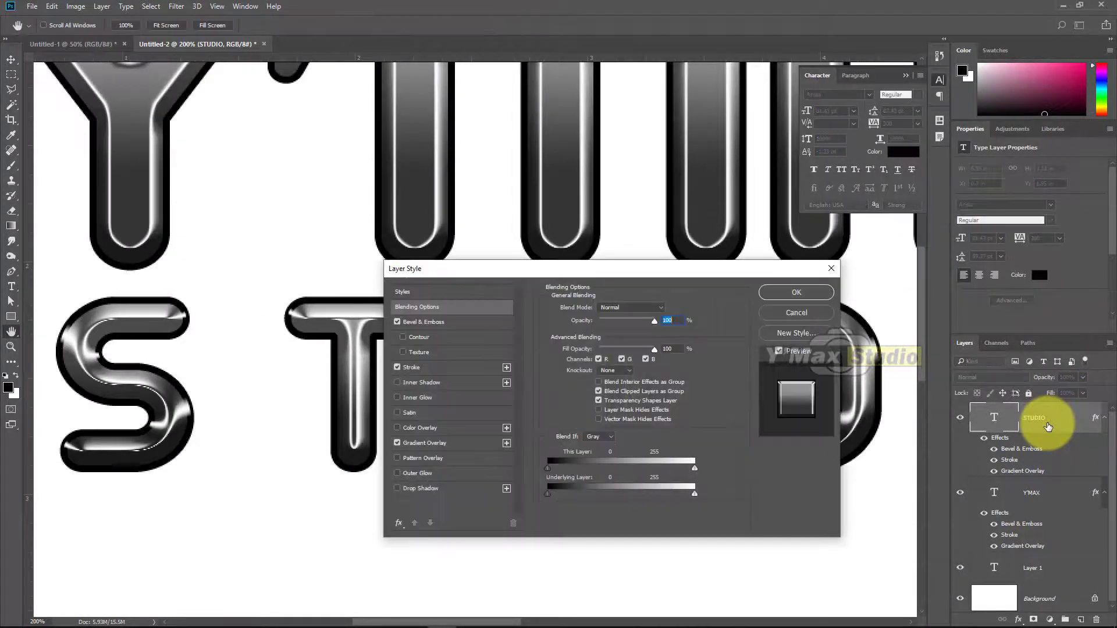
left_click_drag(656, 270, 842, 281)
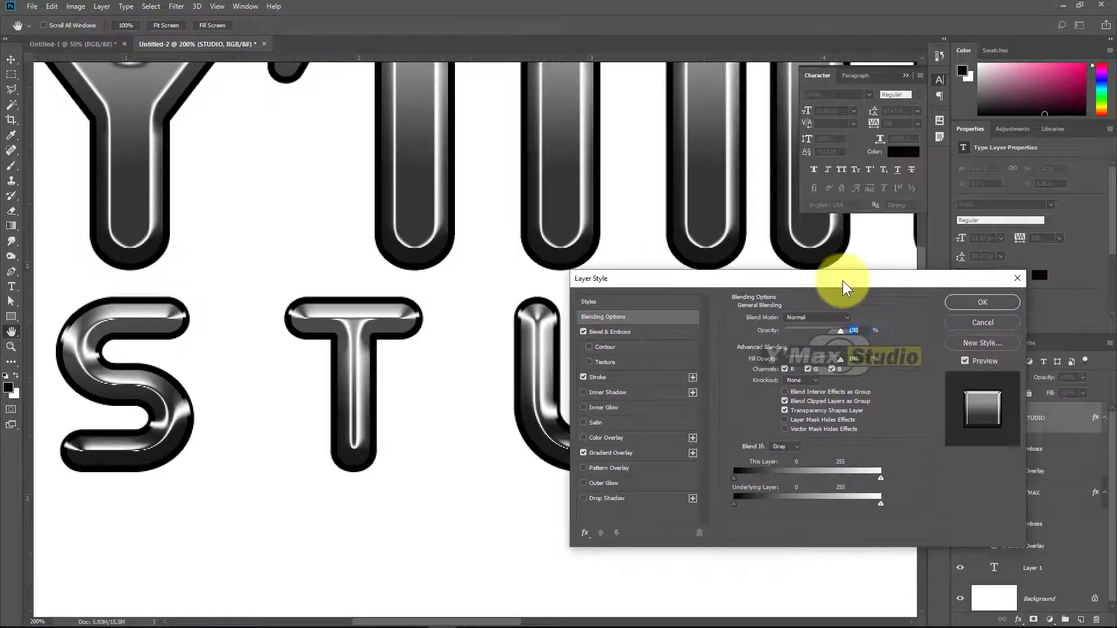
left_click(620, 330)
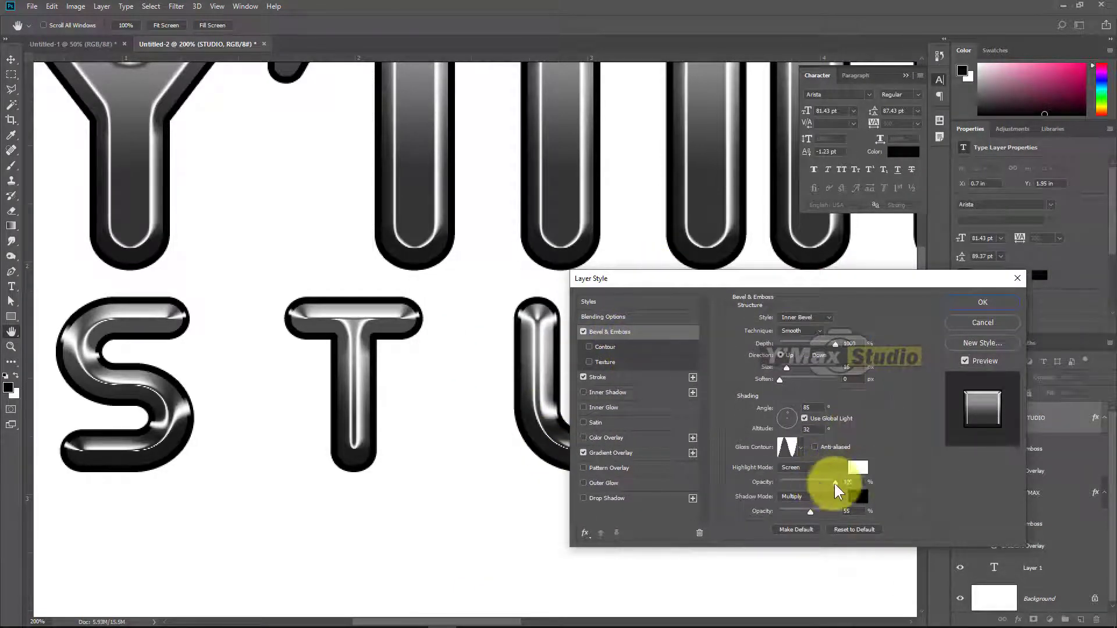
left_click_drag(787, 369, 784, 369)
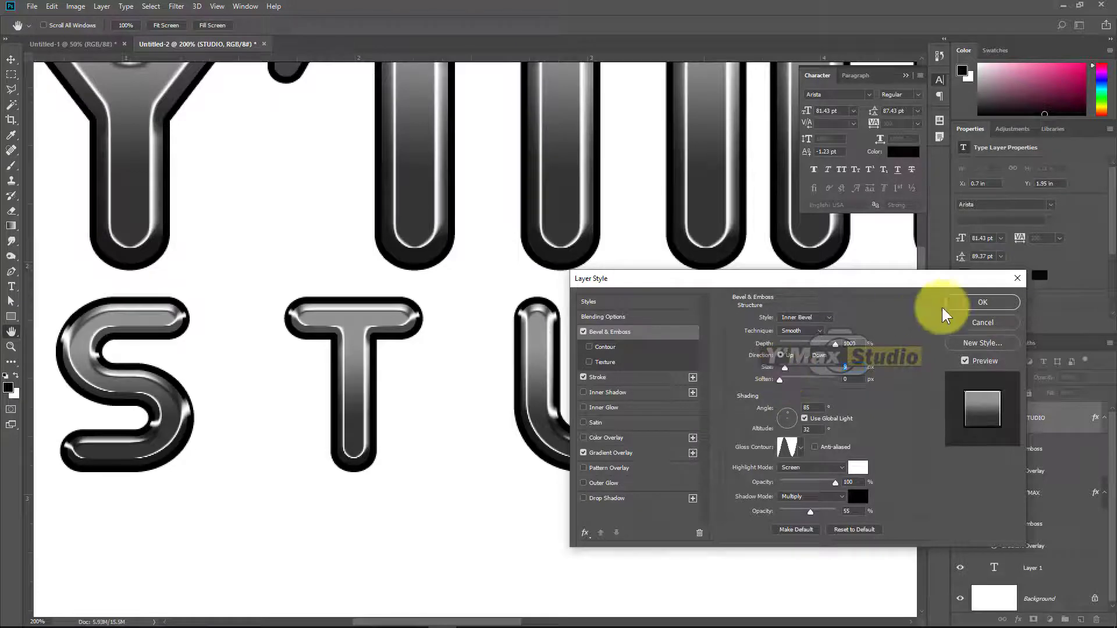
left_click(981, 302)
key("ctrl+minus")
key("ctrl+minus")
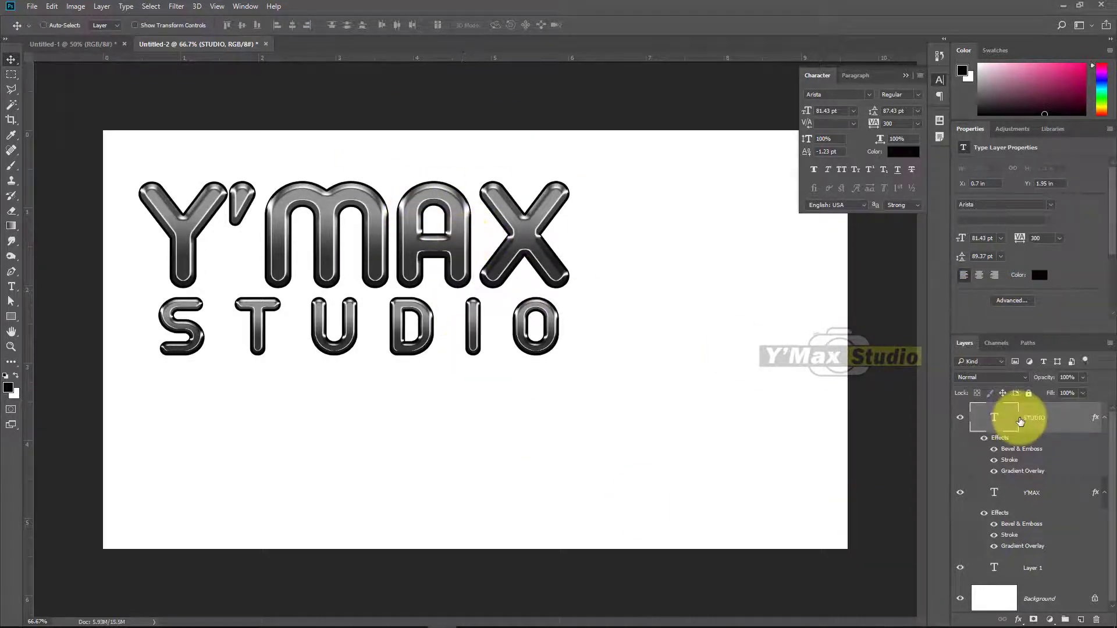
In the Y'MAX layer's gradient overlay, recolour the dark gradient stop at 25% to yellow ddda03
left_click(1064, 495)
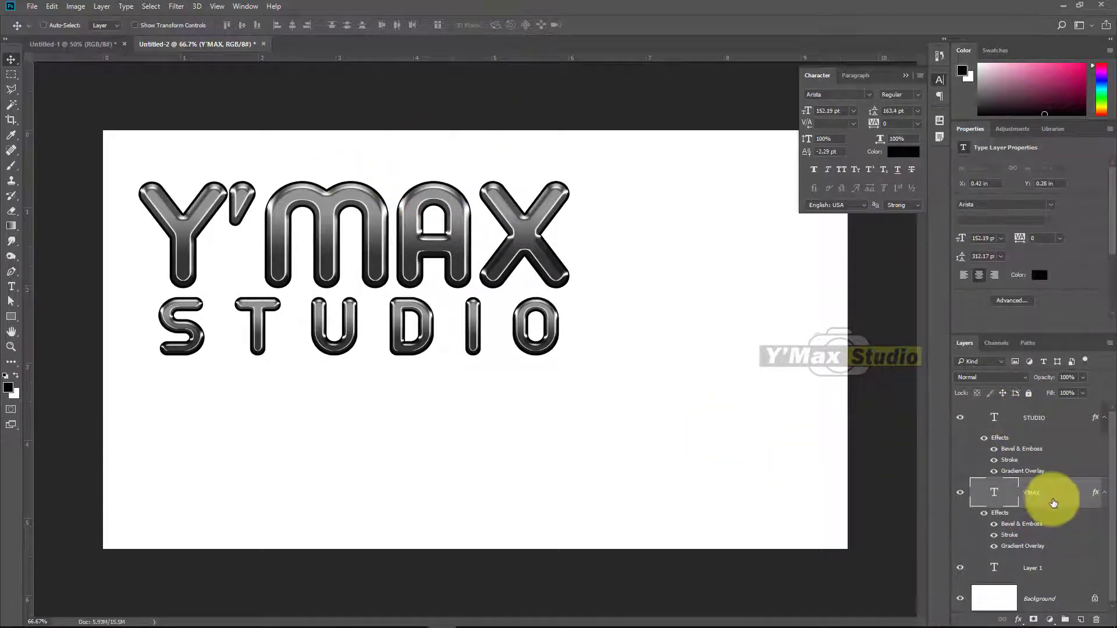
double_click(1060, 499)
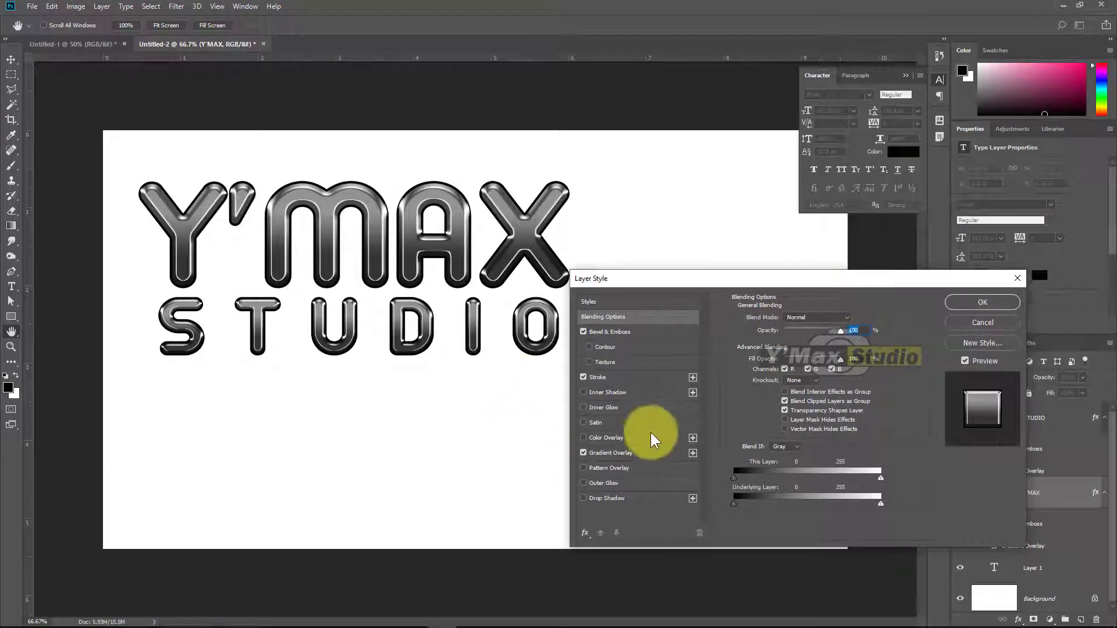
left_click(618, 332)
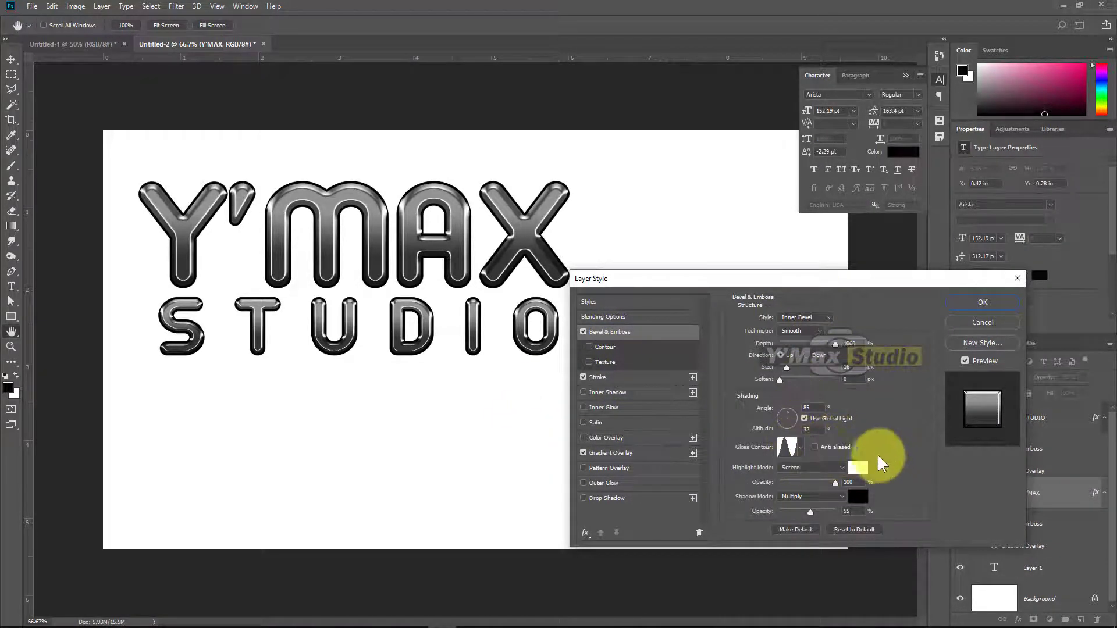
left_click(628, 454)
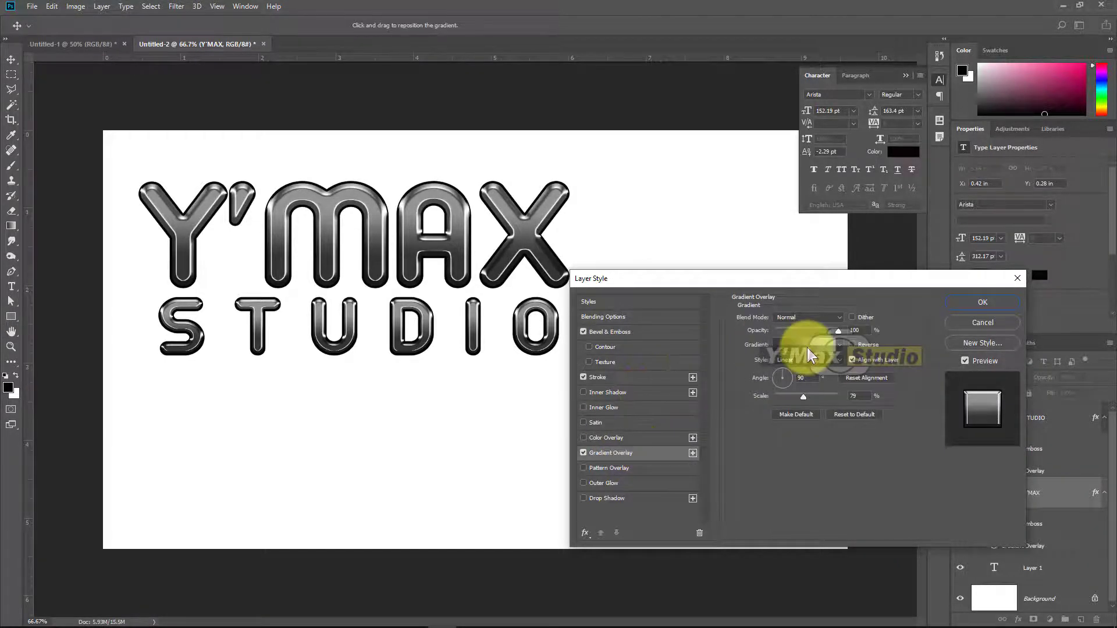
left_click(807, 345)
left_click(492, 486)
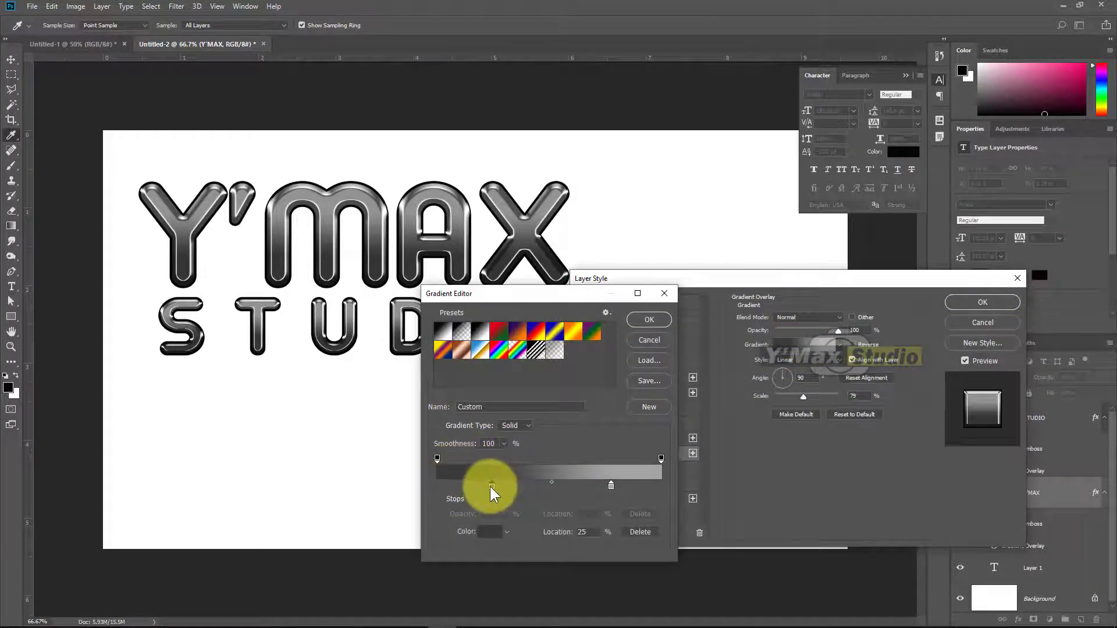
left_click(490, 528)
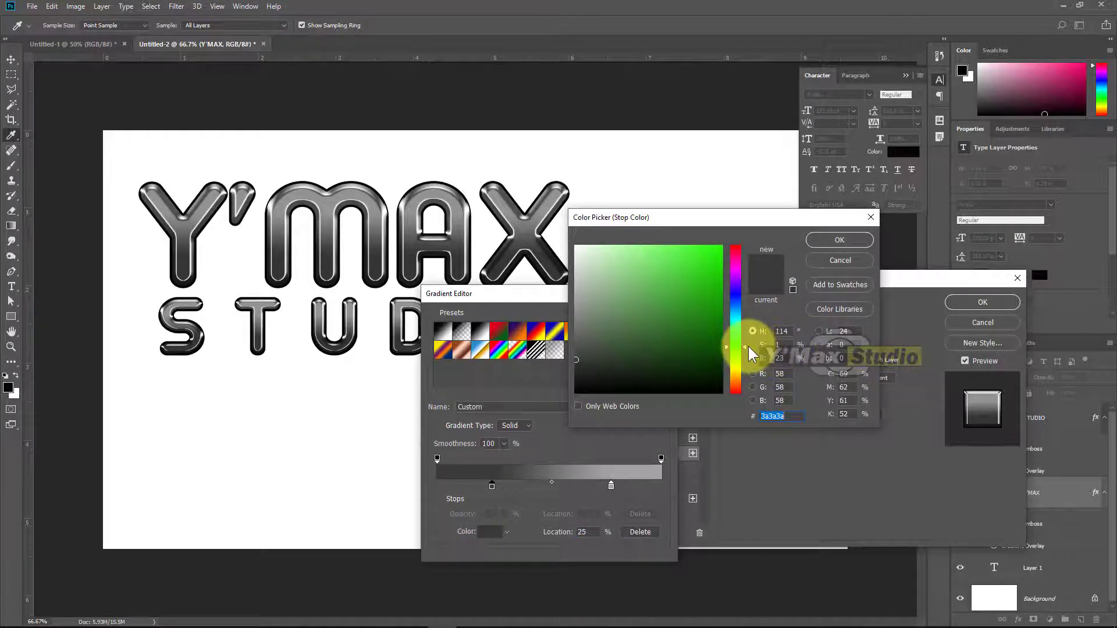
left_click_drag(745, 346, 741, 369)
left_click(721, 246)
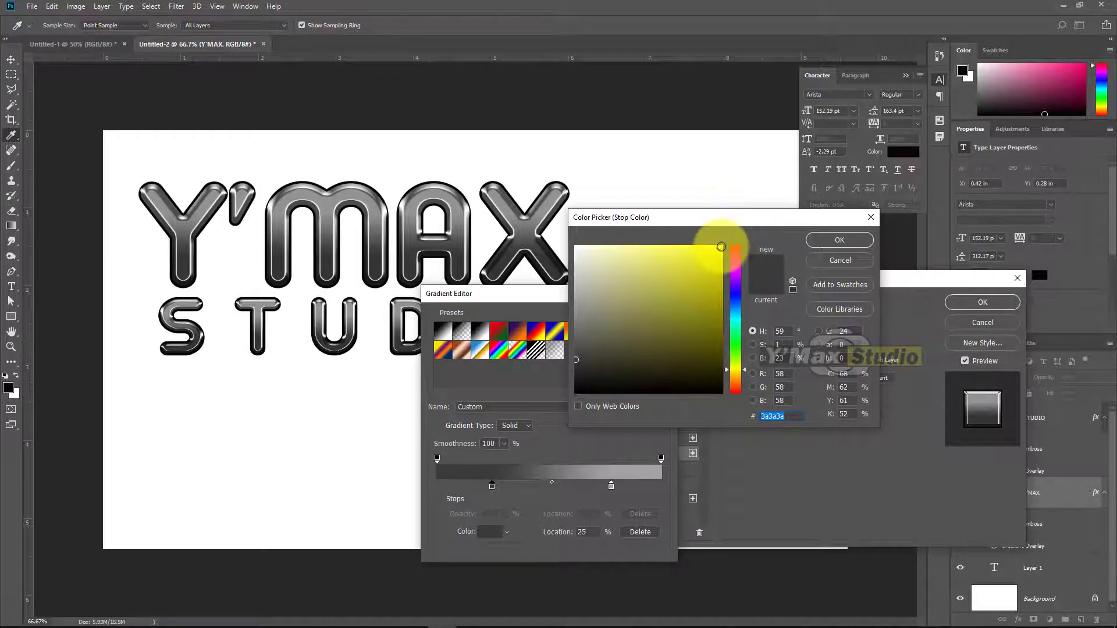
left_click(720, 316)
mouse_move(720, 316)
left_mouse_down()
mouse_move(705, 304)
mouse_move(719, 246)
mouse_move(714, 293)
mouse_move(699, 269)
mouse_move(721, 265)
left_mouse_up()
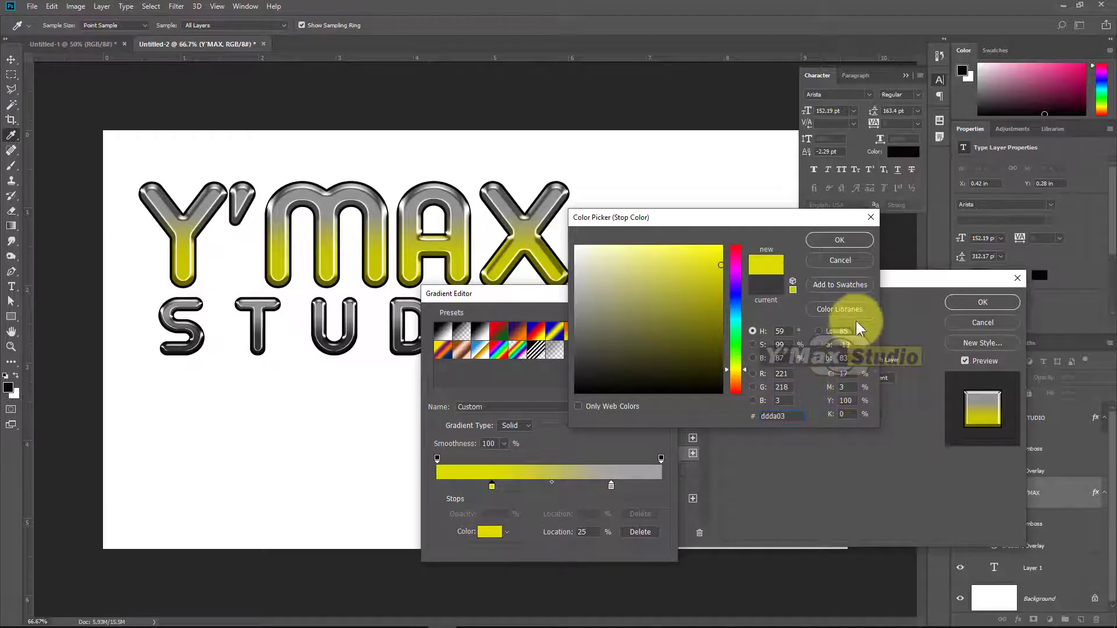
left_click(840, 240)
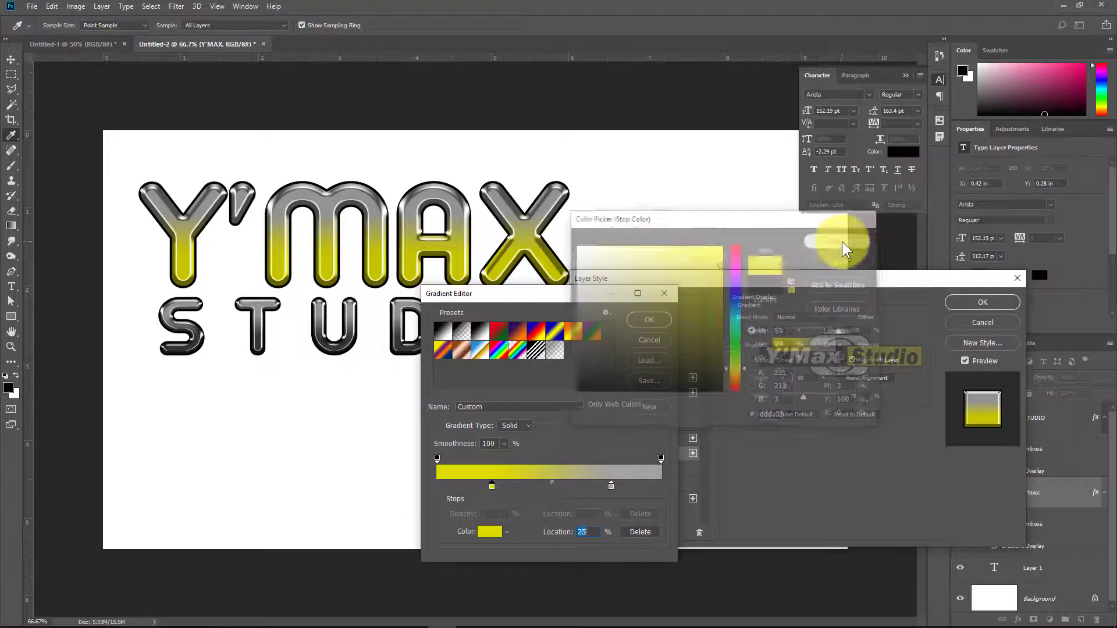
Add a matching yellow stop at 1% and set the grey stop at 77% to near-white fcfaf7
left_click(440, 486)
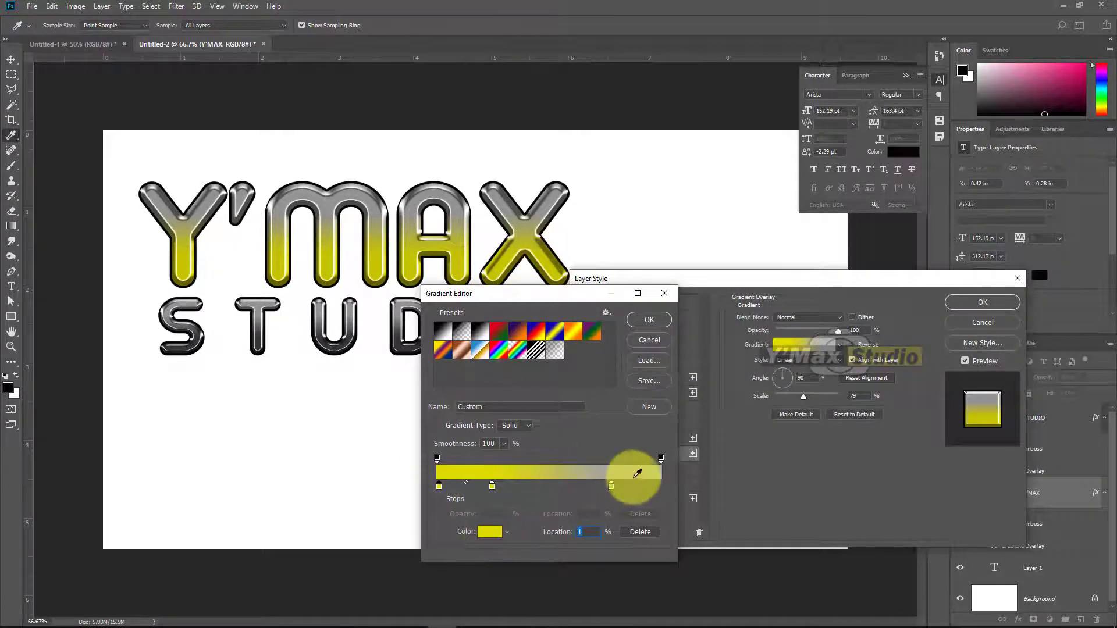
left_click(611, 486)
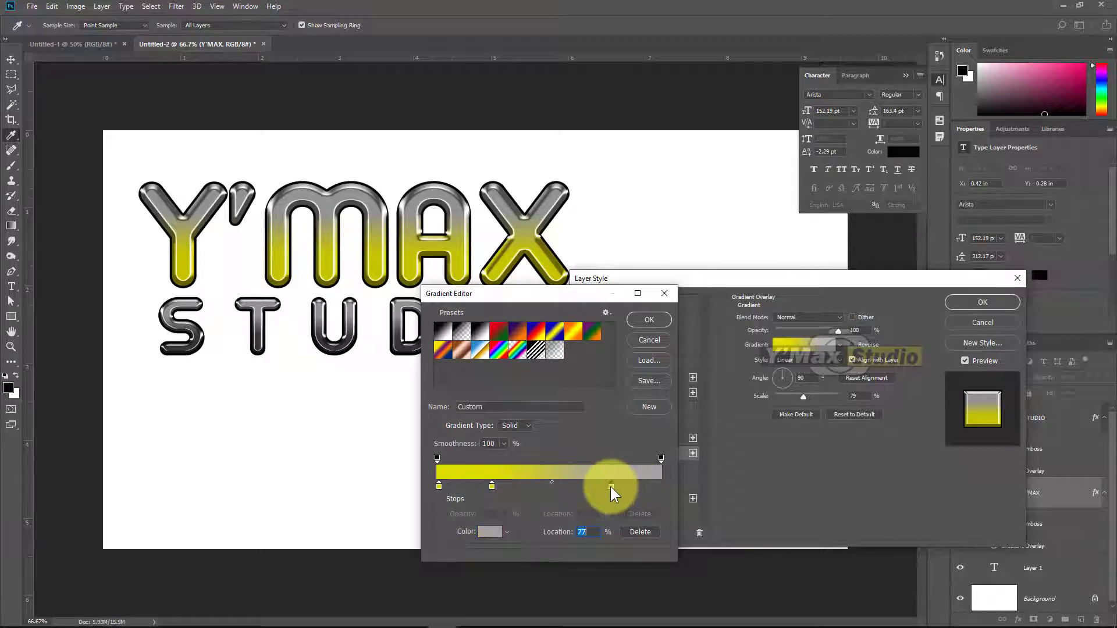
left_click(489, 531)
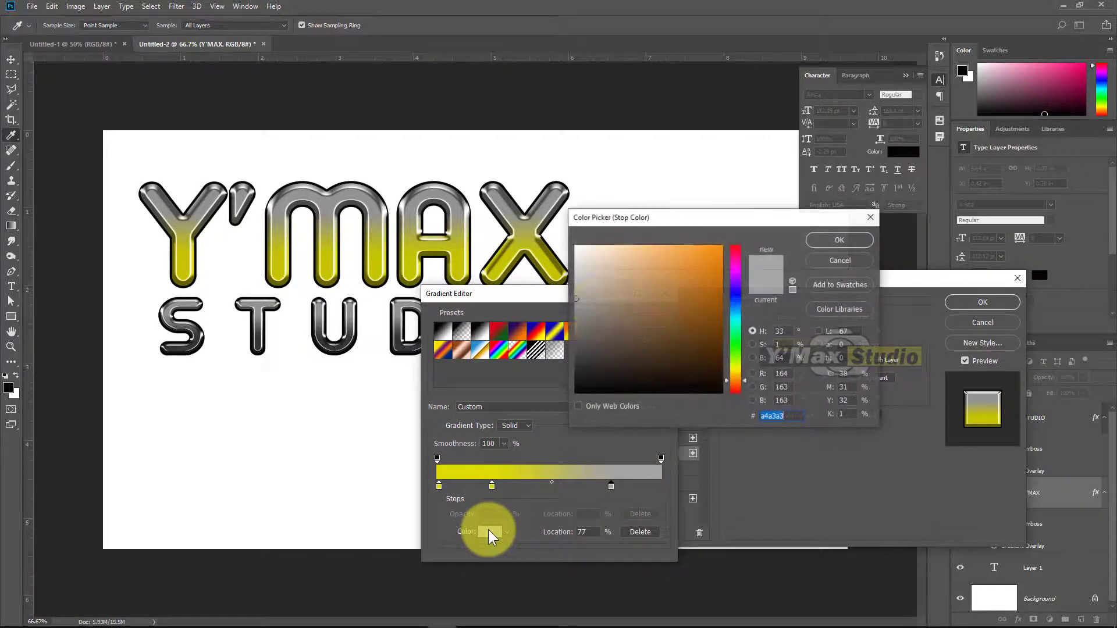
left_click(577, 247)
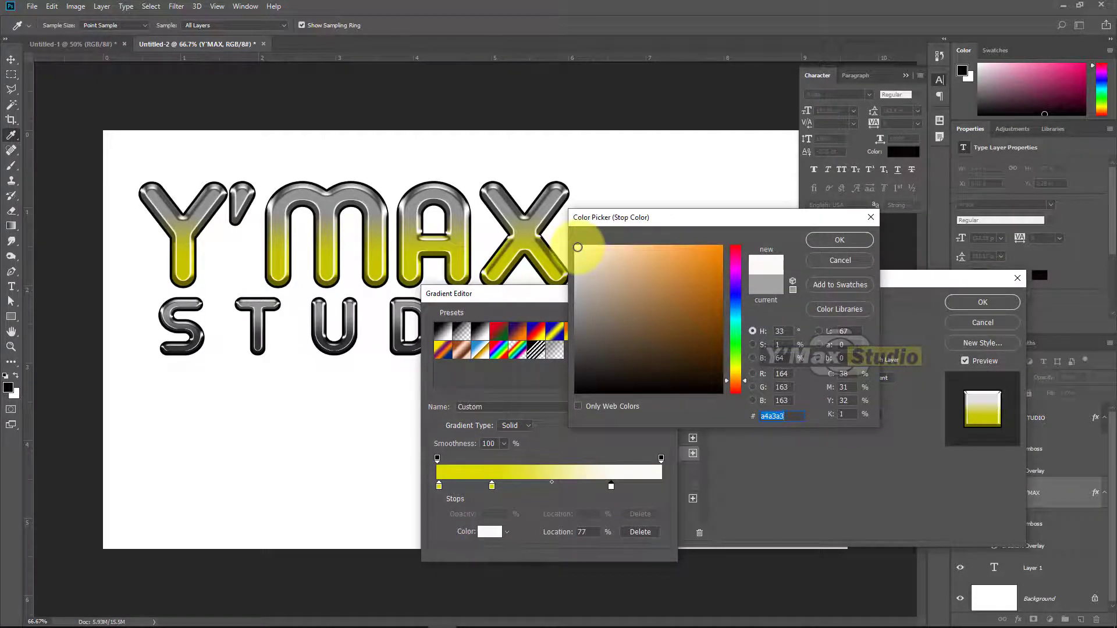
left_click(837, 240)
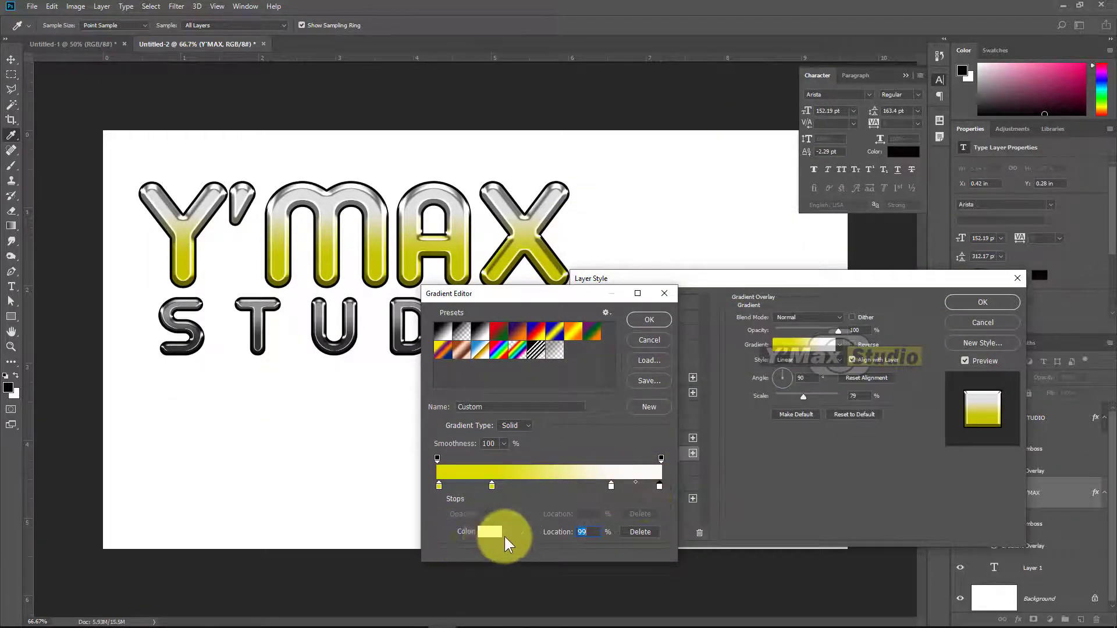
Set the gradient stop at 99% to bright yellow faf704
left_click(488, 531)
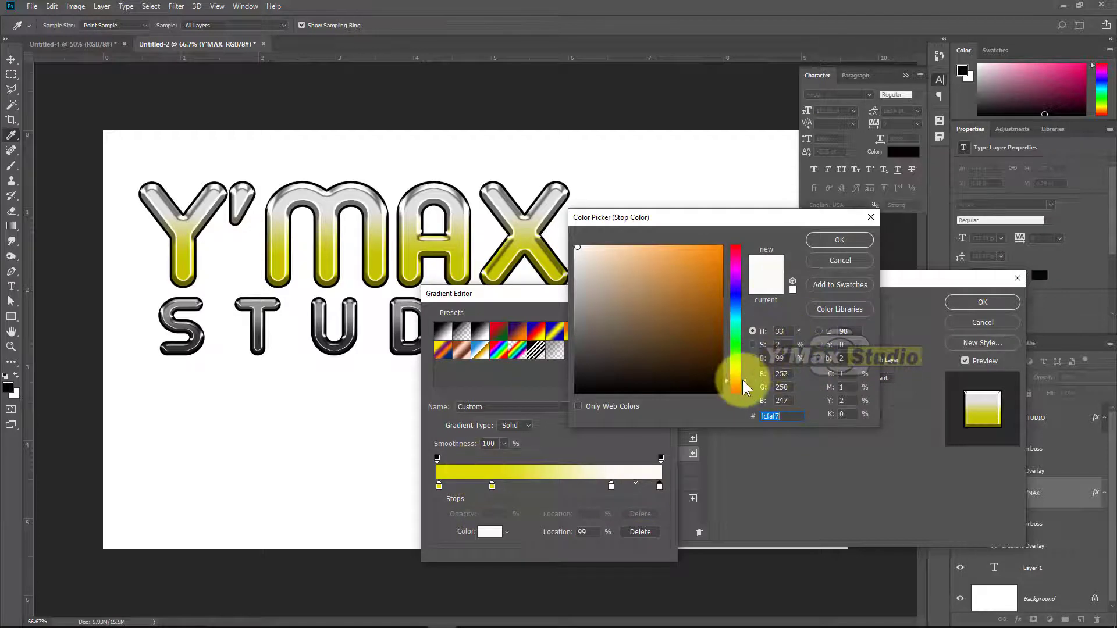
left_click_drag(743, 379, 743, 369)
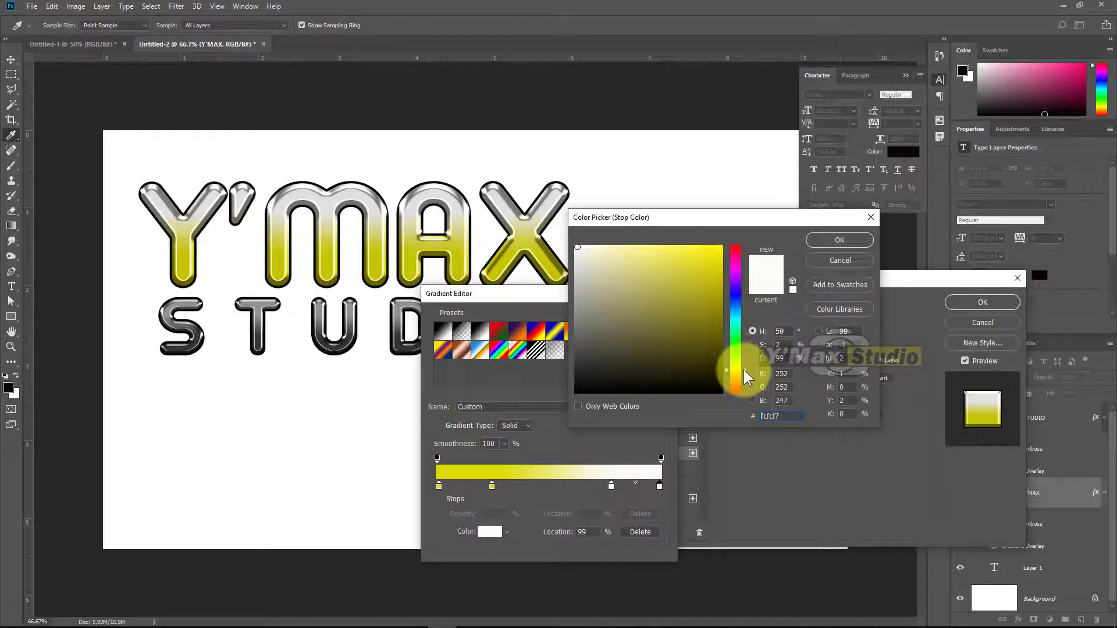
left_click(686, 279)
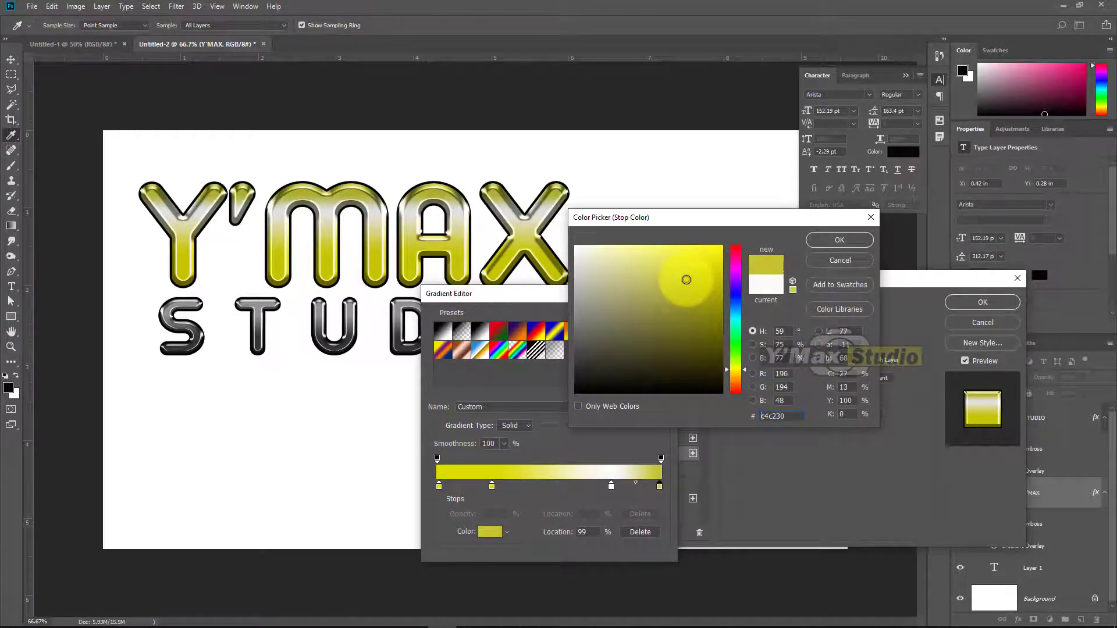
left_click_drag(686, 280, 721, 248)
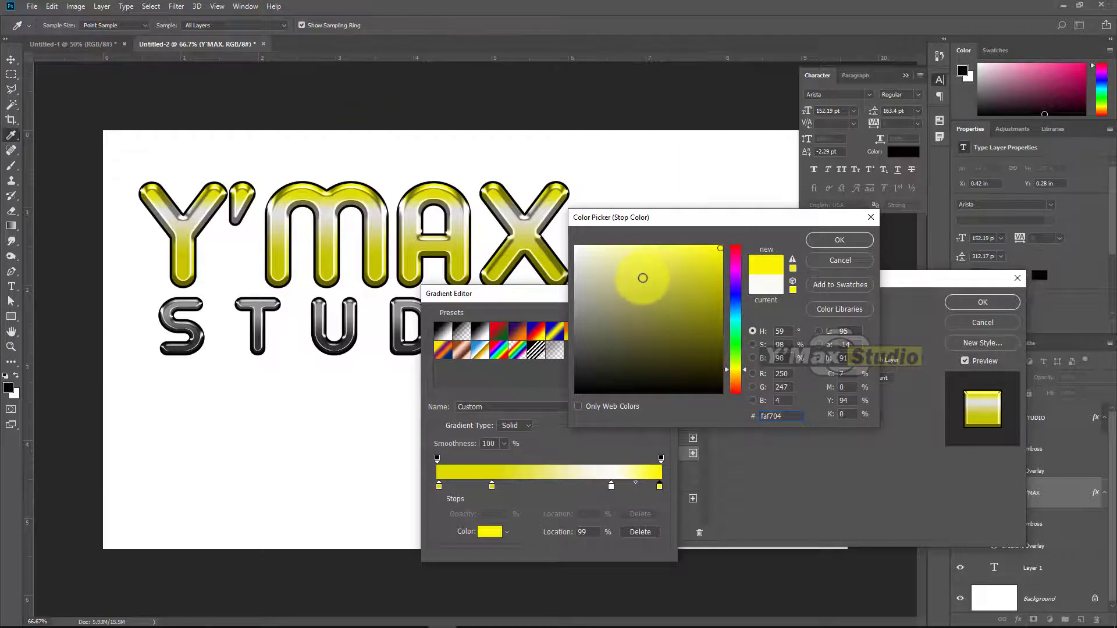
left_click(829, 241)
Delete the surplus darker yellow stop and move the bright yellow and white stops closer together, with the last yellow stop at 82%
left_click_drag(495, 489, 518, 490)
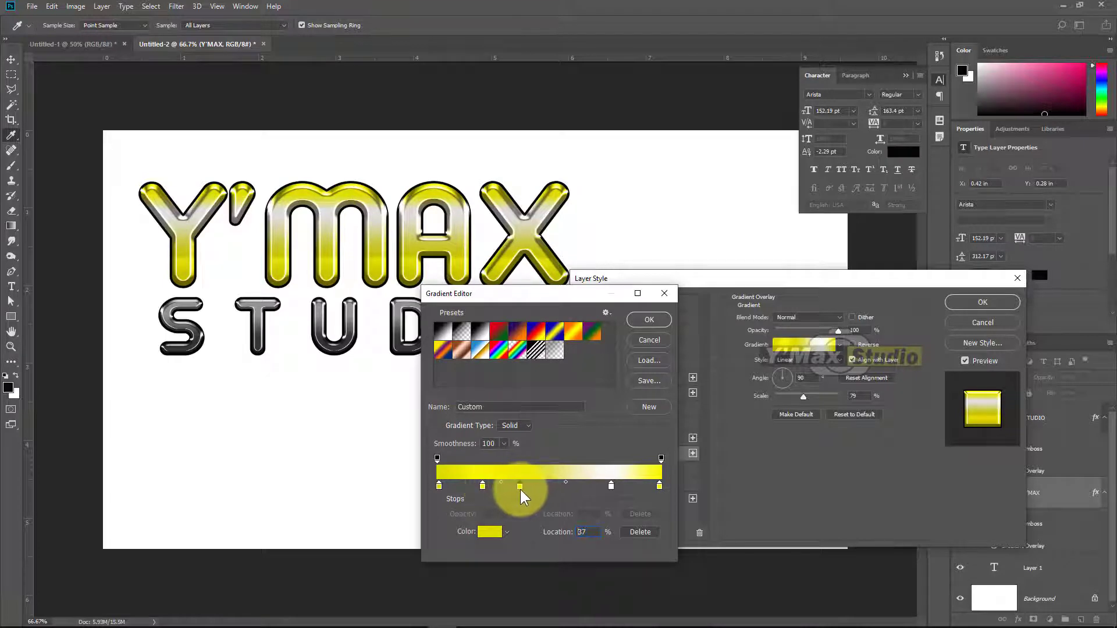
left_click(640, 531)
left_click(482, 486)
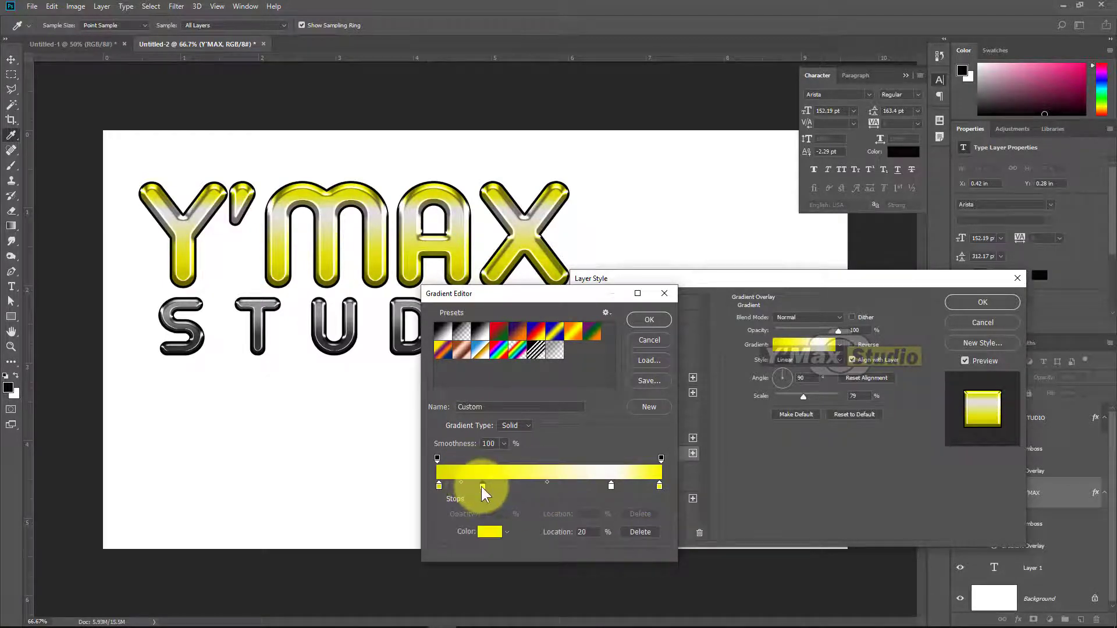
left_click(497, 486)
left_click_drag(612, 486, 578, 485)
left_click_drag(660, 487, 620, 486)
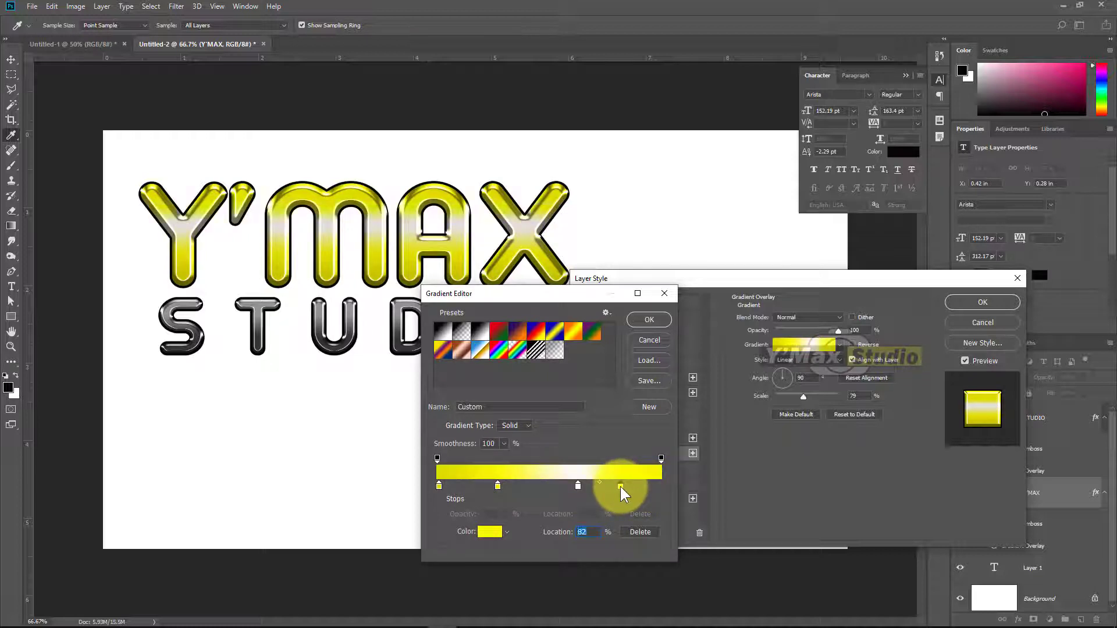
left_click_drag(578, 487, 571, 485)
Darken the gradient's first stop at 1% to olive 929007 and accept the edited gradient
left_click(439, 485)
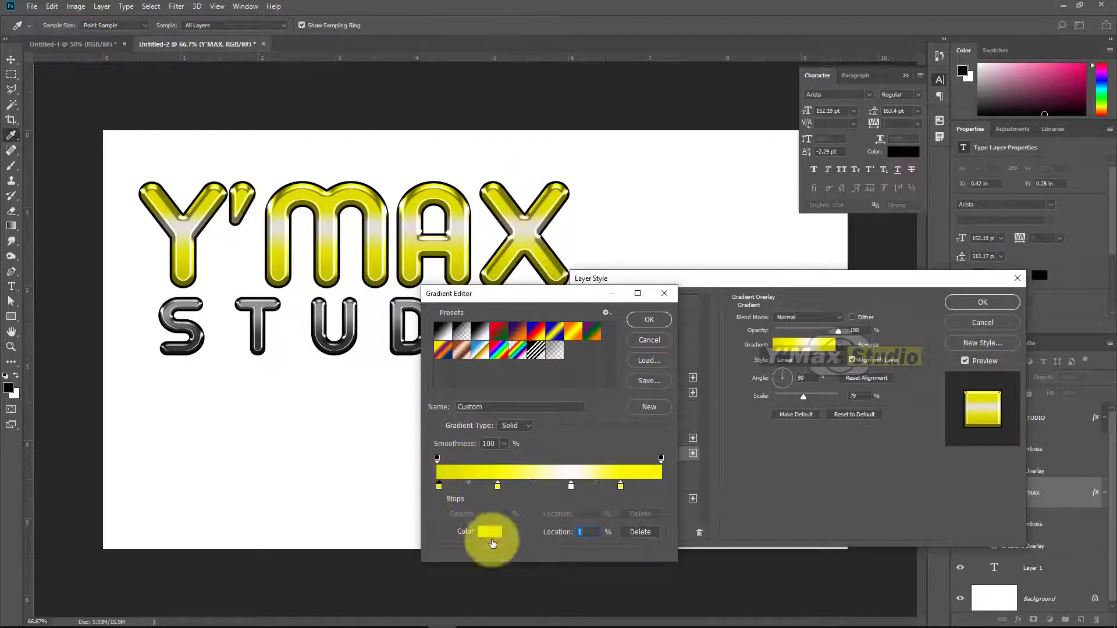
left_click(489, 531)
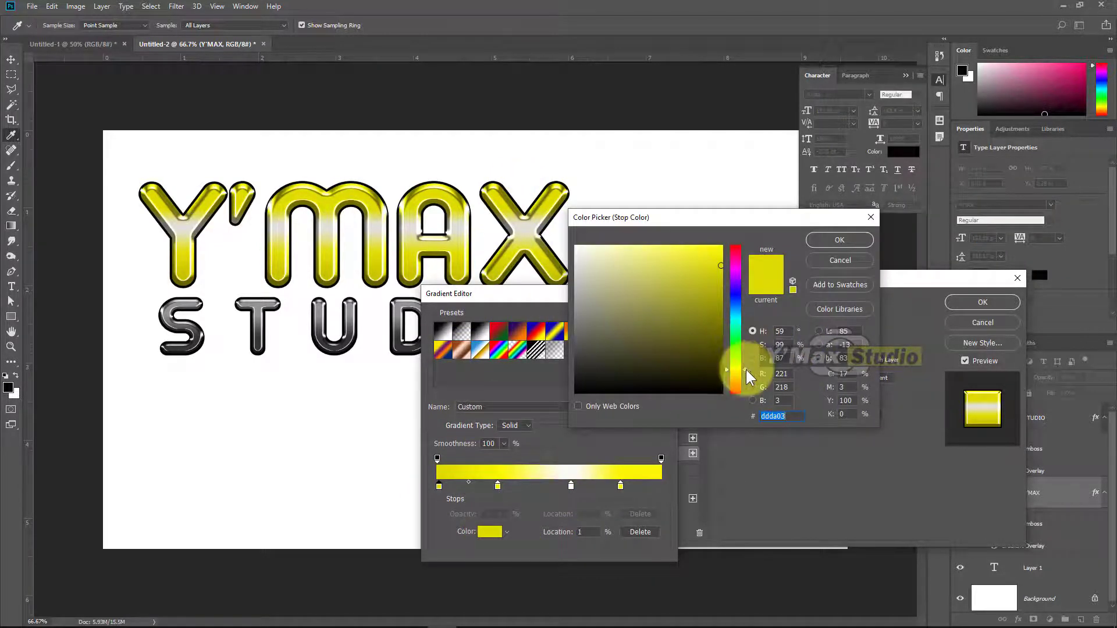
left_click(716, 307)
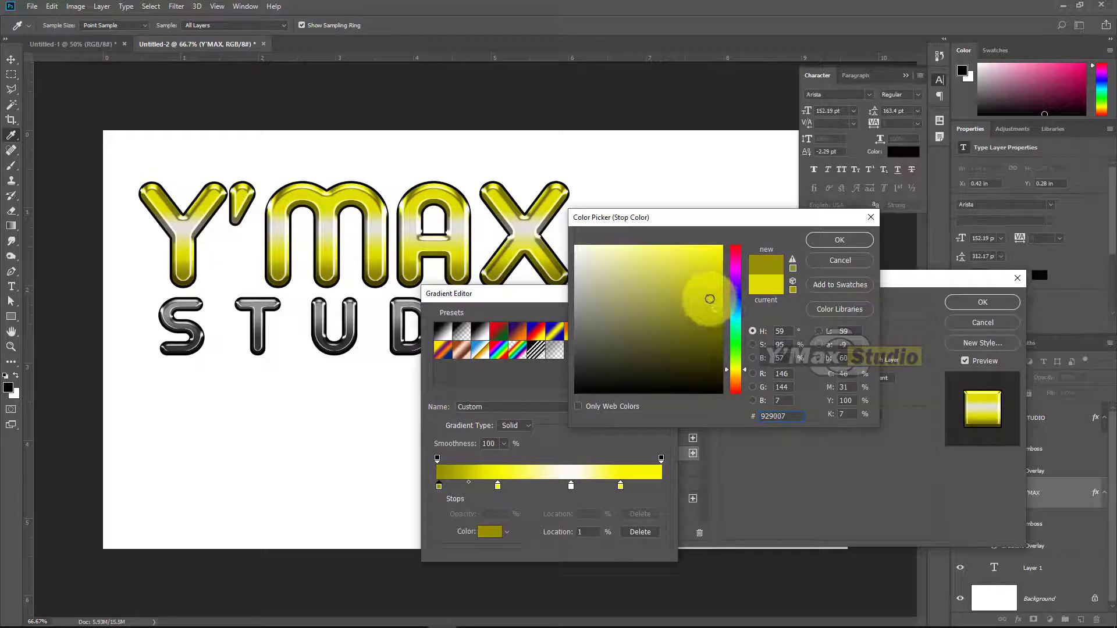
left_click(843, 239)
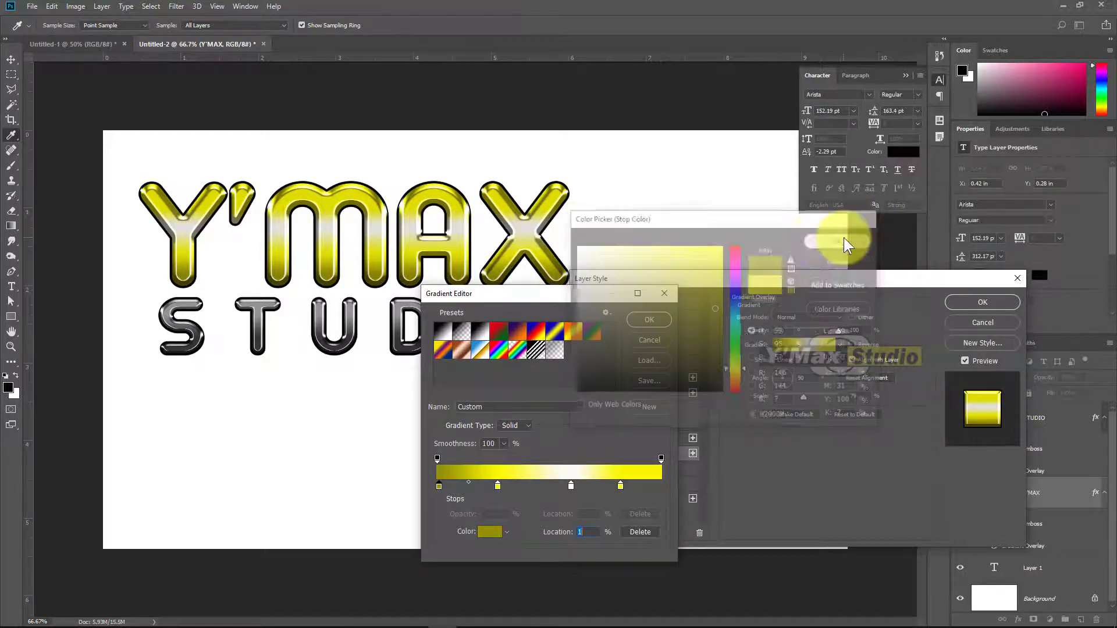
left_click(646, 320)
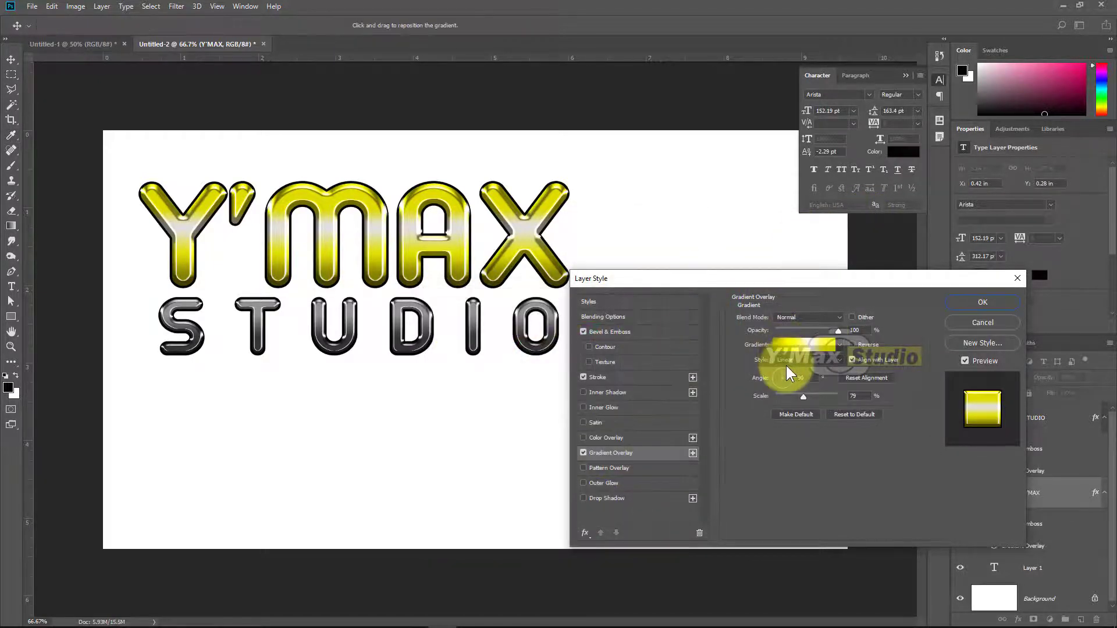
Rotate the Y'MAX gradient overlay to a diagonal angle of -123° and accept the layer style
left_click_drag(787, 376, 794, 379)
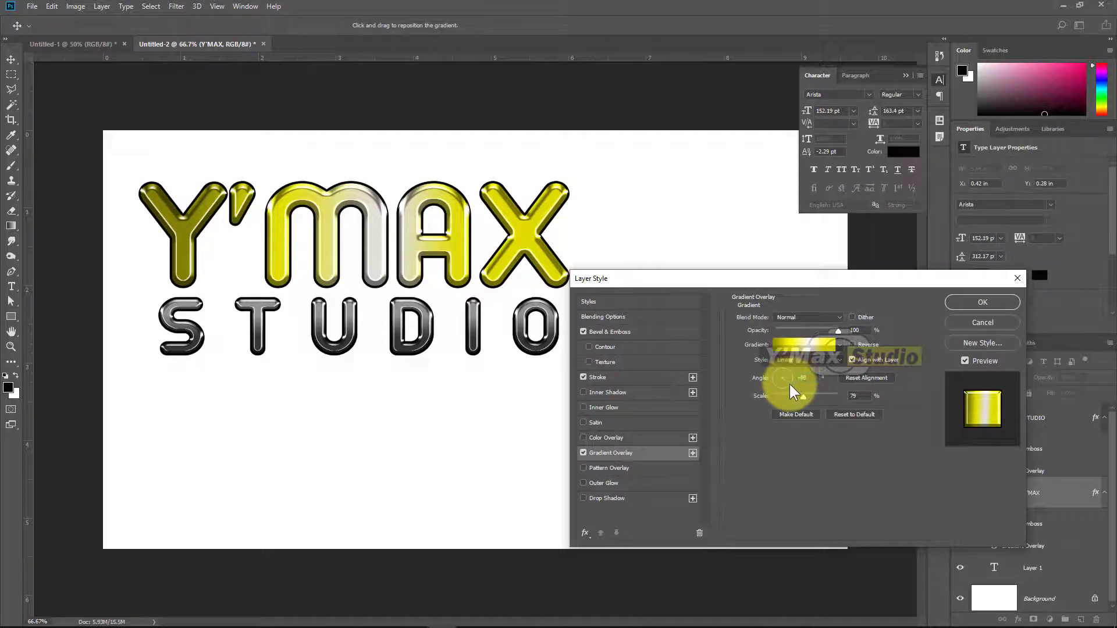
left_click(790, 384)
left_click(780, 385)
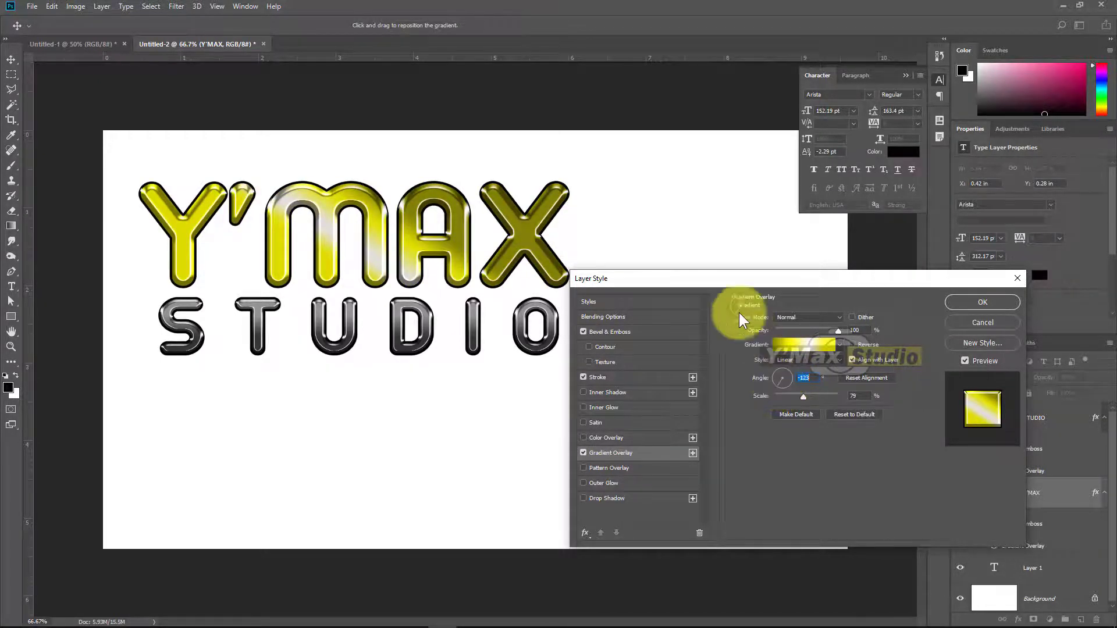
left_click(990, 302)
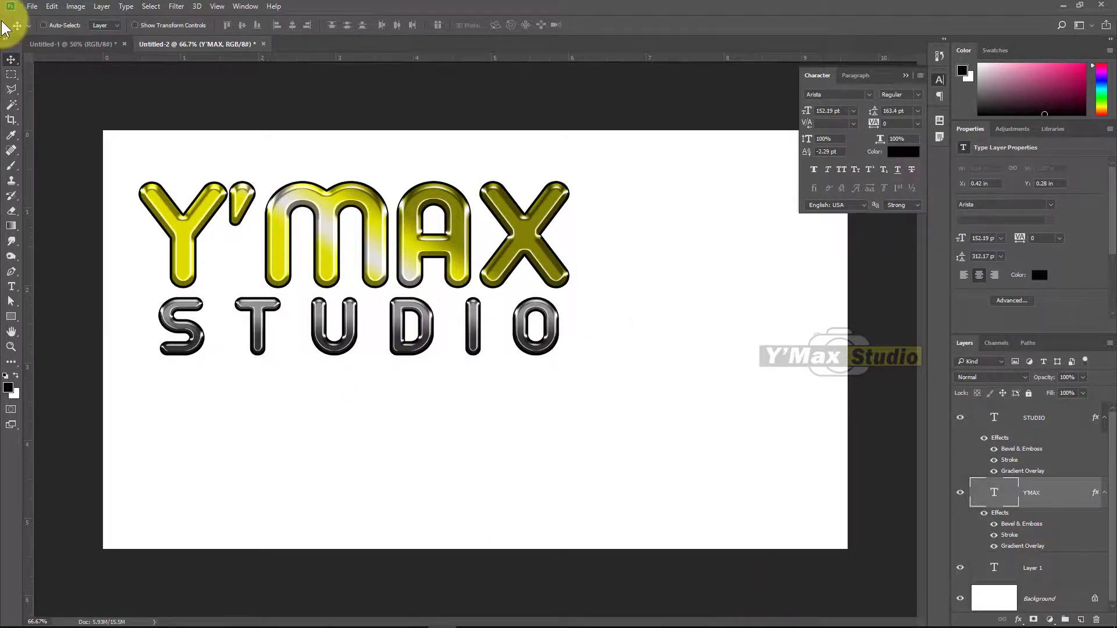
Open the image Dark Backgrounds - Wallpaper Cave.jpg from the YMAX folder
left_click(32, 6)
left_click(45, 31)
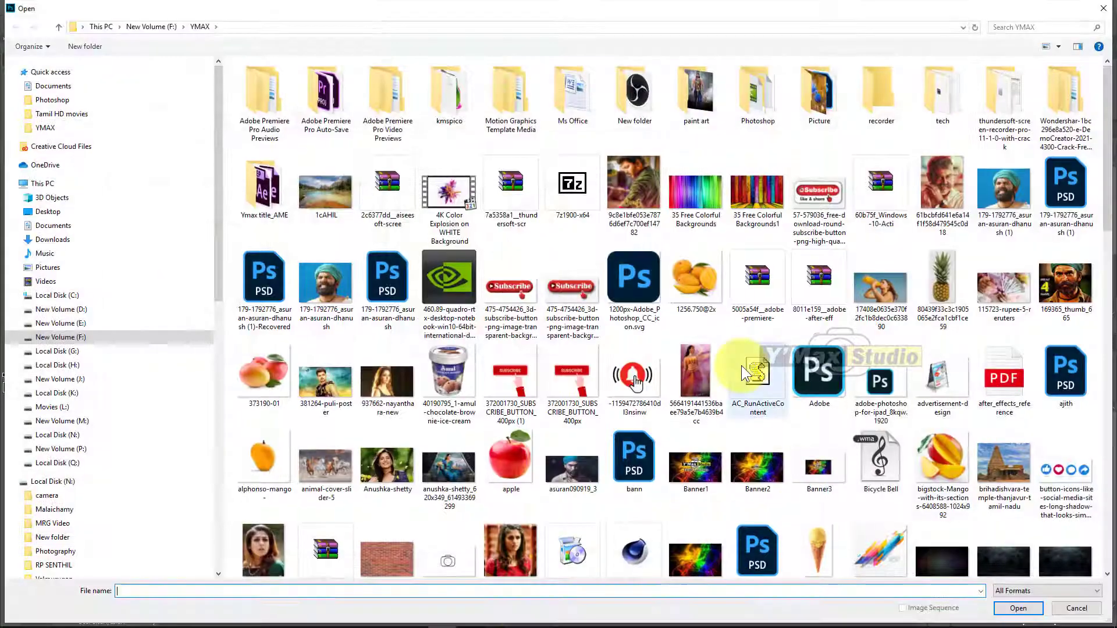
scroll(738, 373, "down", 5)
scroll(740, 377, "up", 3)
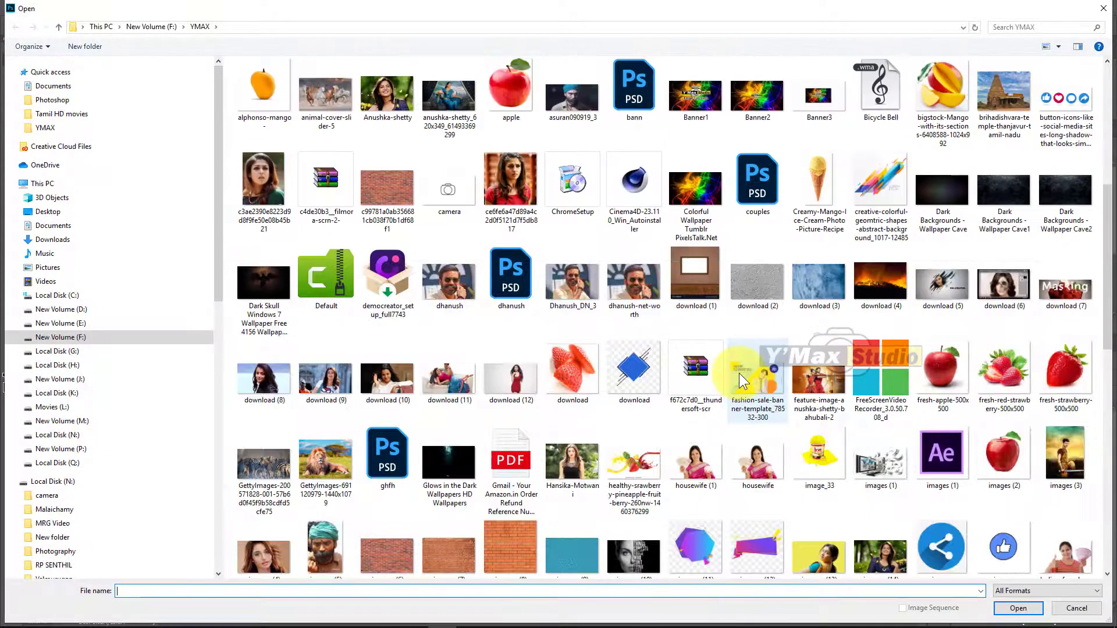
double_click(940, 200)
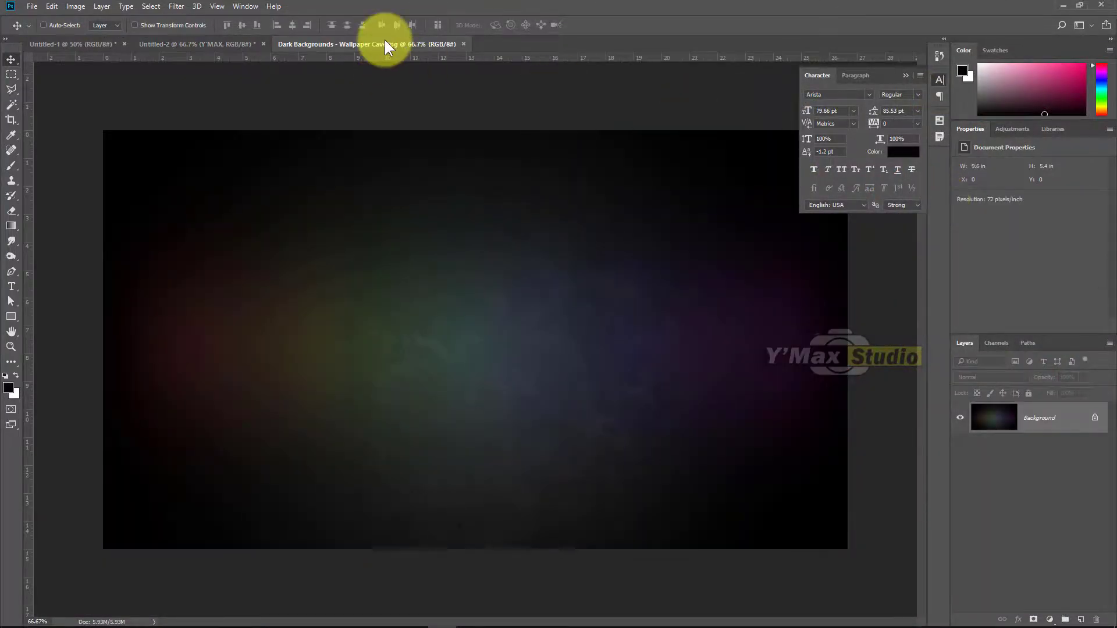
Float the dark background image's window, copy the image into the Untitled-2 logo document and close the source file
left_click_drag(385, 44, 656, 174)
left_click_drag(655, 291, 400, 405)
left_click_drag(737, 138, 459, 240)
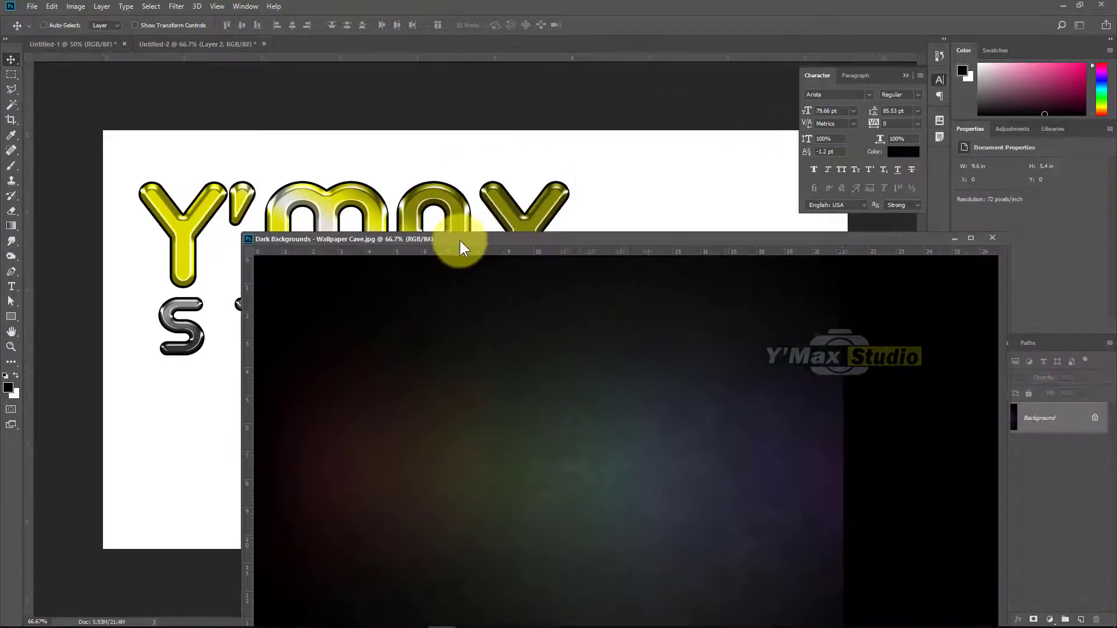
left_click(990, 241)
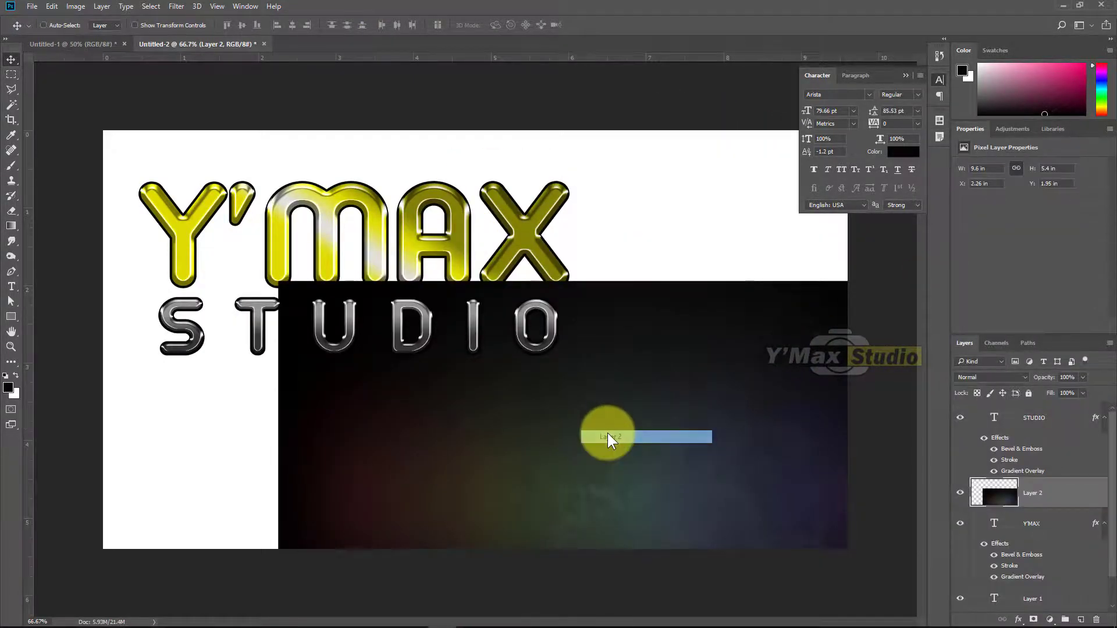
Position the dark background image and enlarge it to about 106.5% to cover the canvas, placing its layer beneath all text layers
left_click_drag(606, 434, 437, 296)
key("ctrl+t")
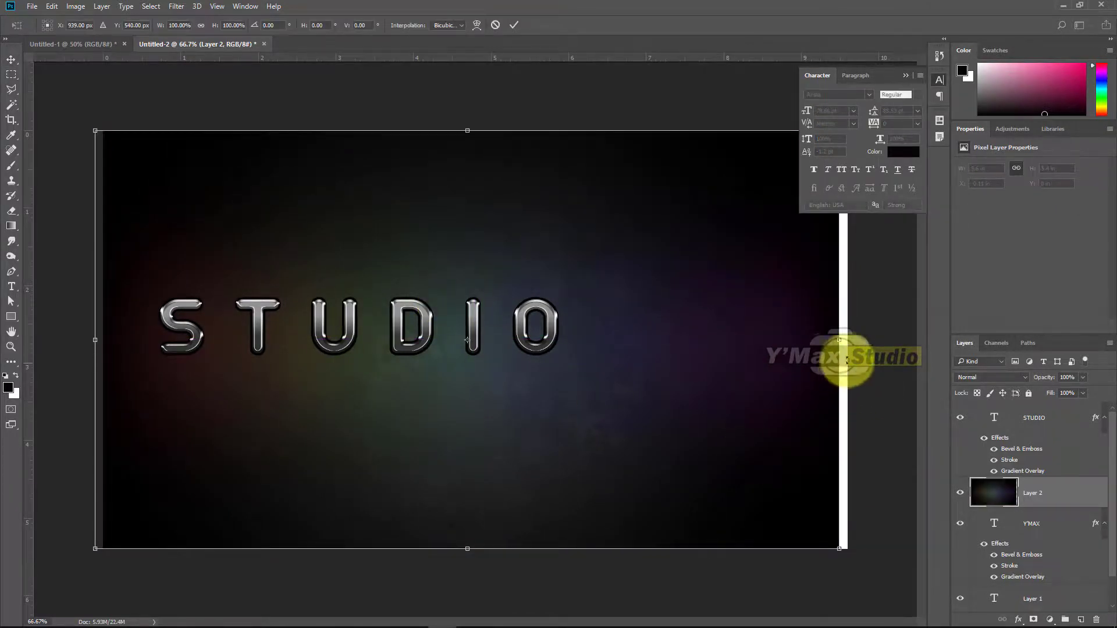
left_click_drag(840, 548, 865, 553)
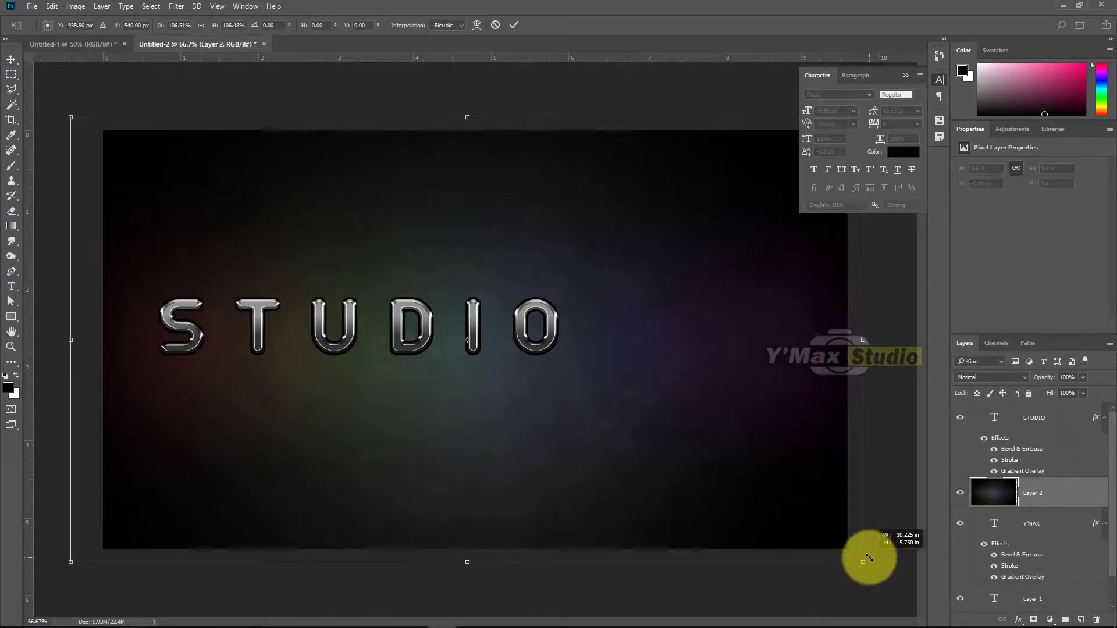
key("Return")
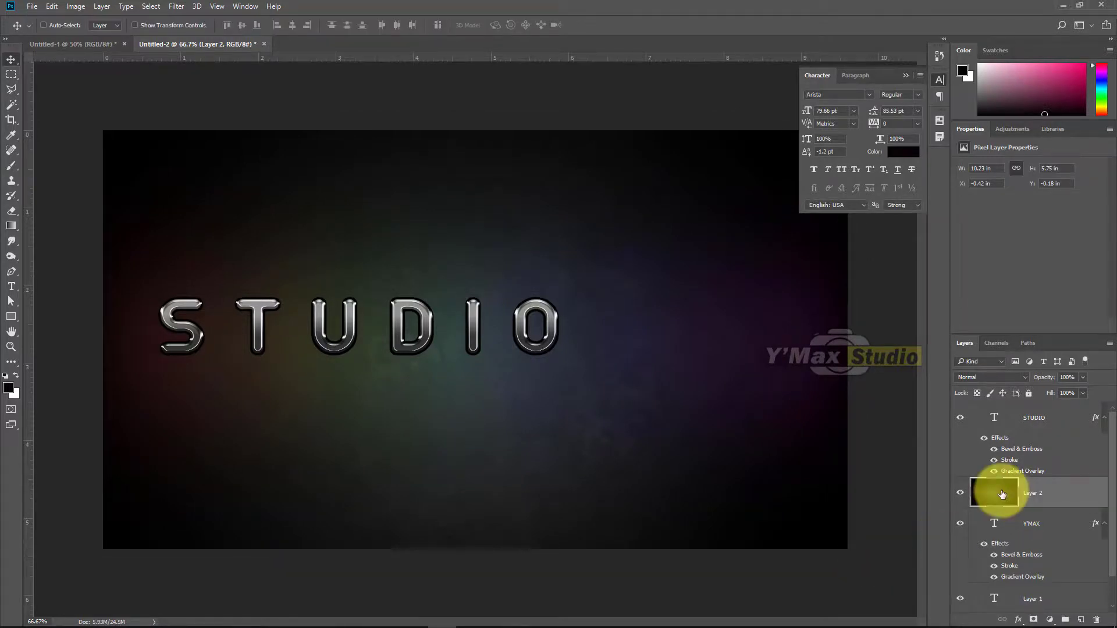
left_click_drag(1001, 496, 1019, 575)
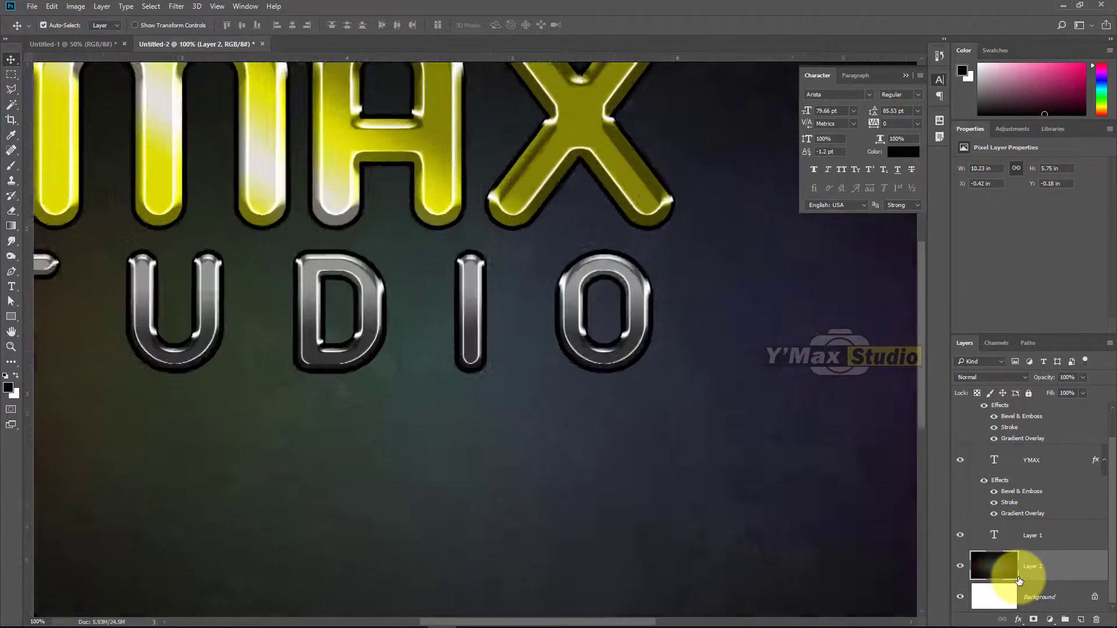
key("ctrl+minus")
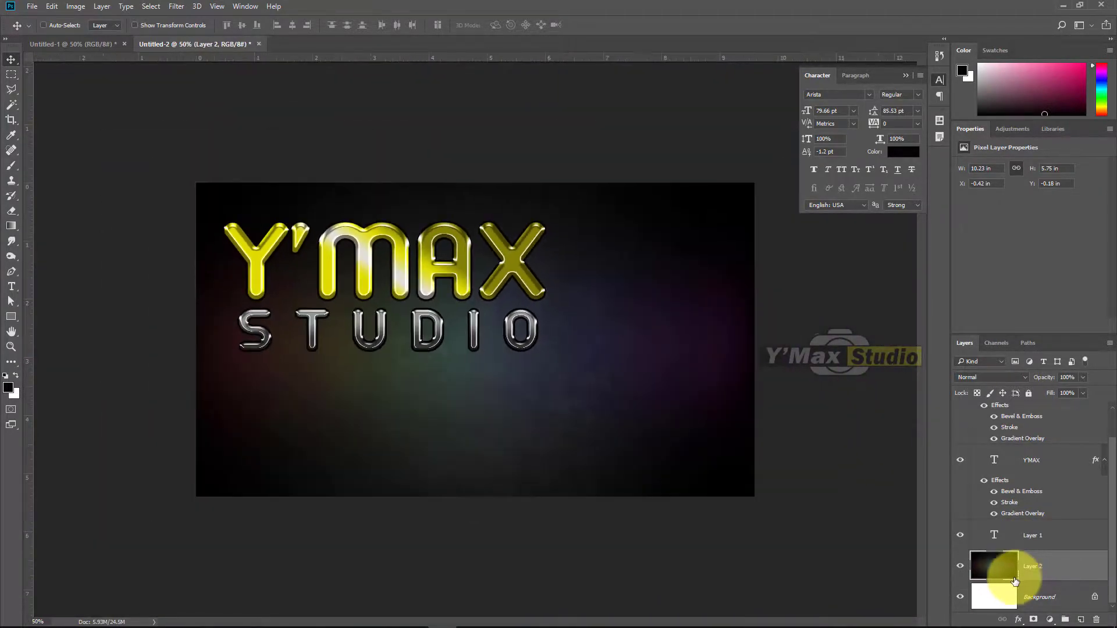
right_click(405, 276)
left_click(418, 281)
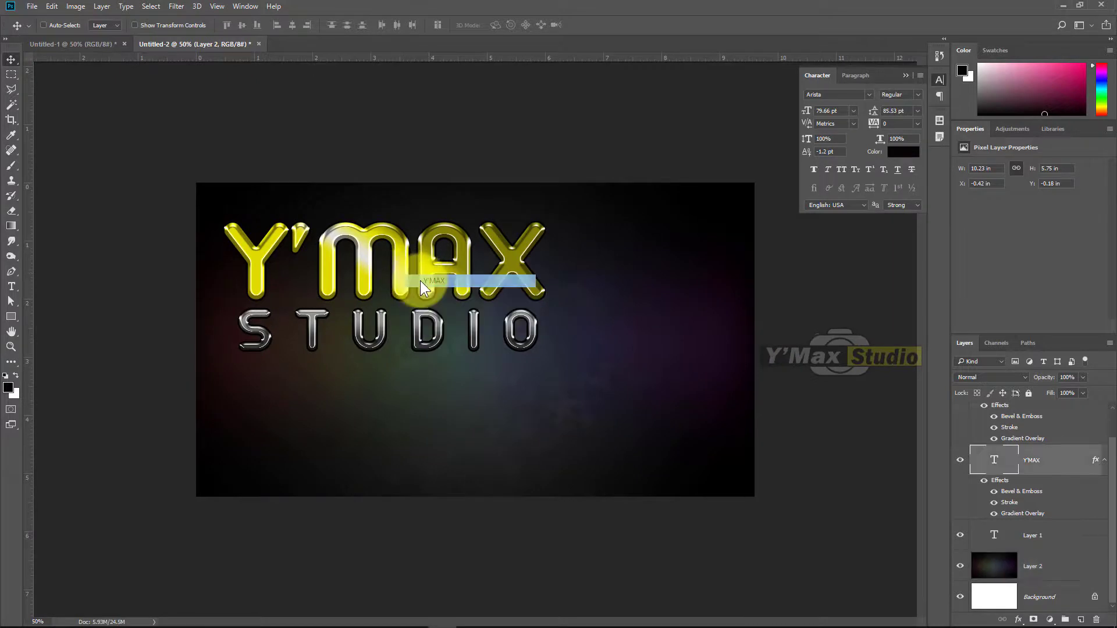
left_click(1055, 470)
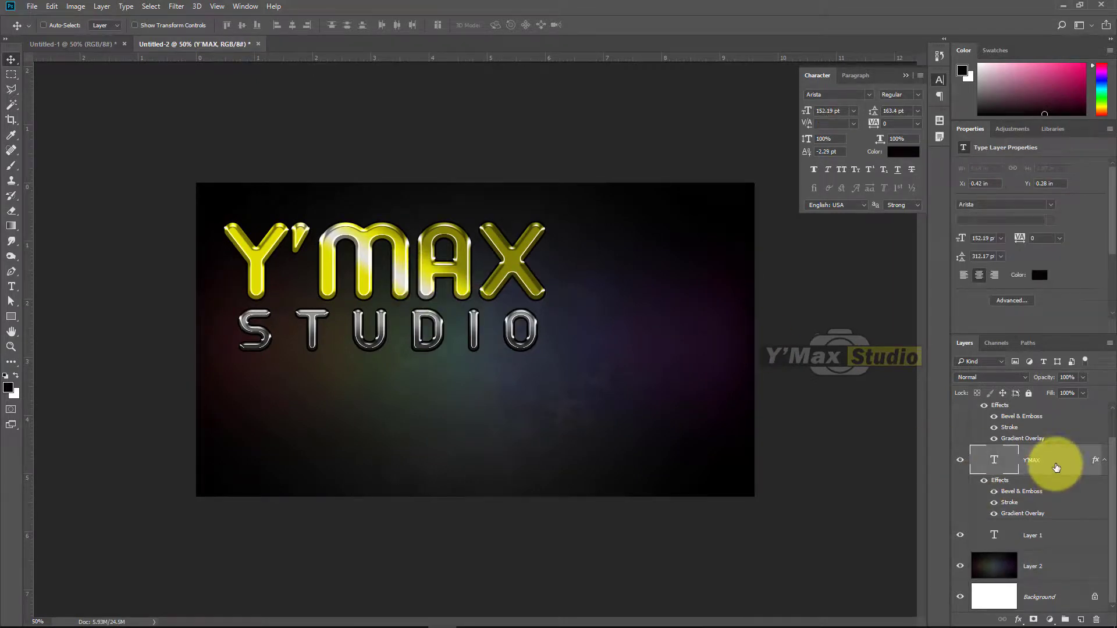
key("ctrl+plus")
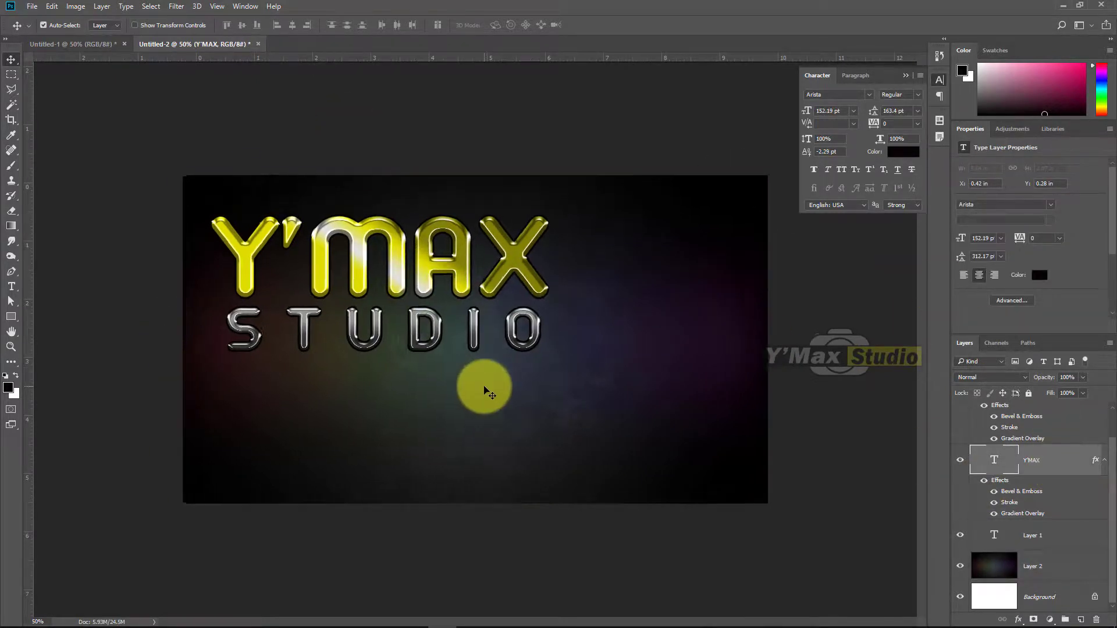
right_click(474, 327)
left_click(488, 331)
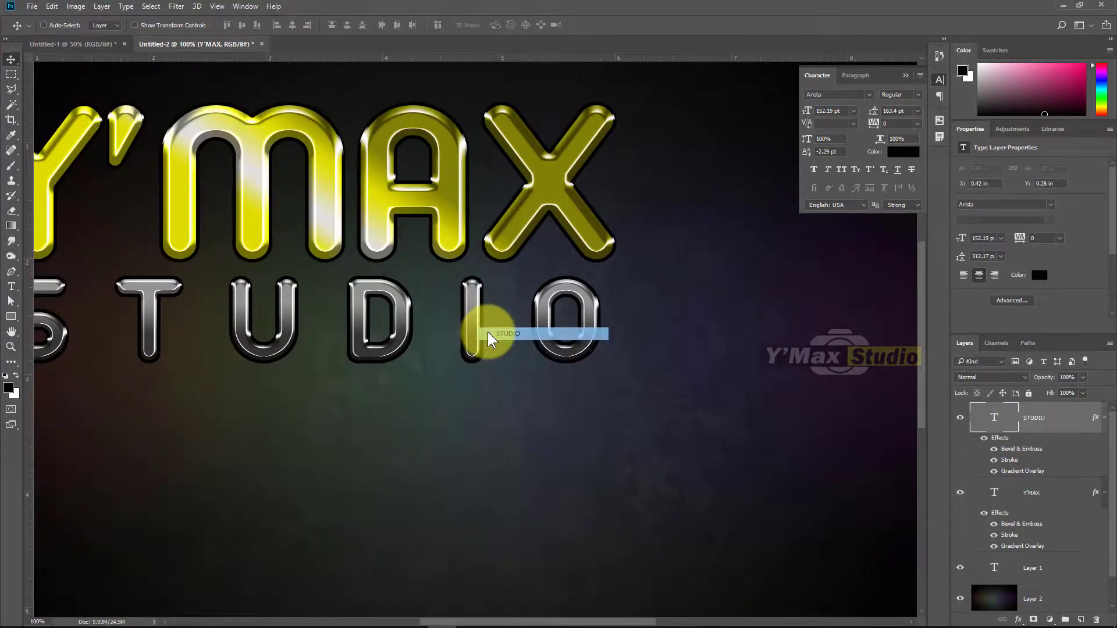
Add a Drop Shadow to the Y'MAX text with a distance of 27 px and a slightly increased size
right_click(372, 209)
left_click(392, 223)
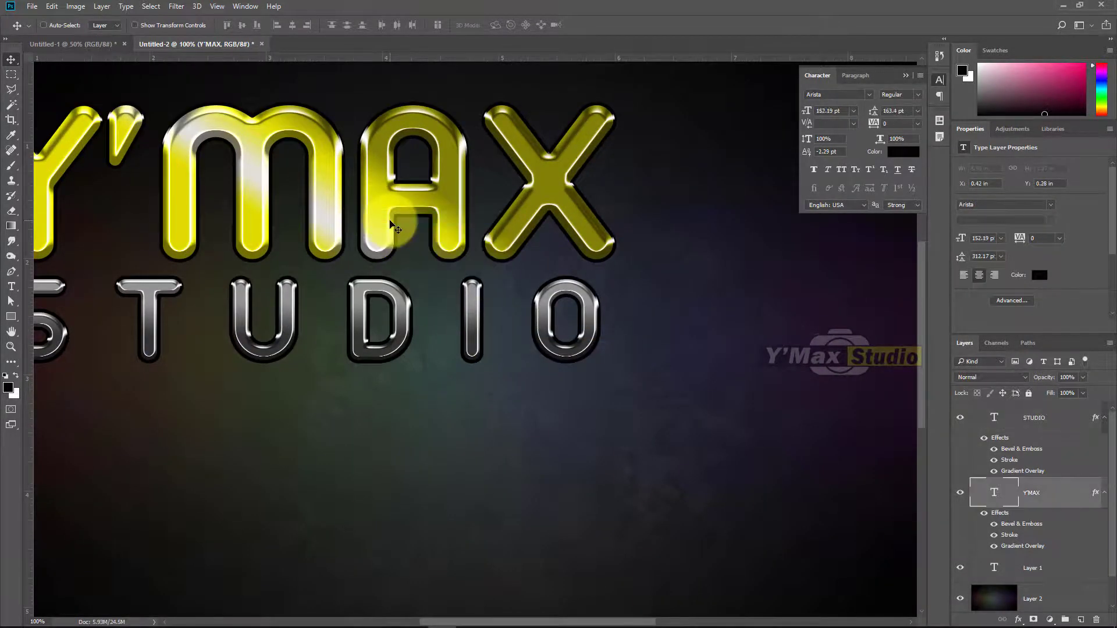
right_click(370, 217)
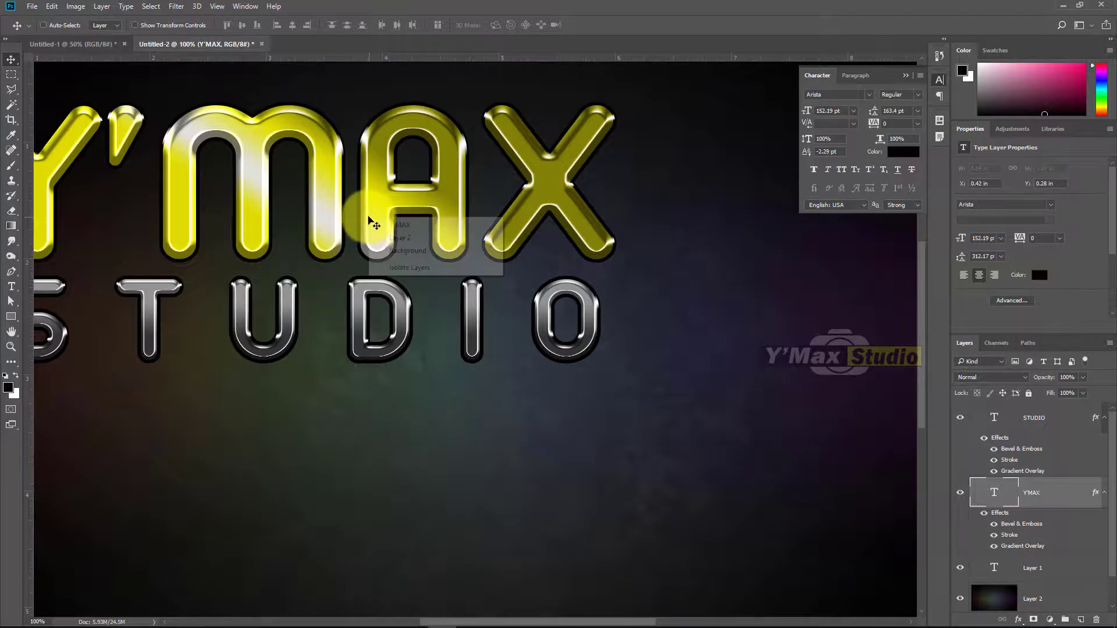
left_click(1042, 494)
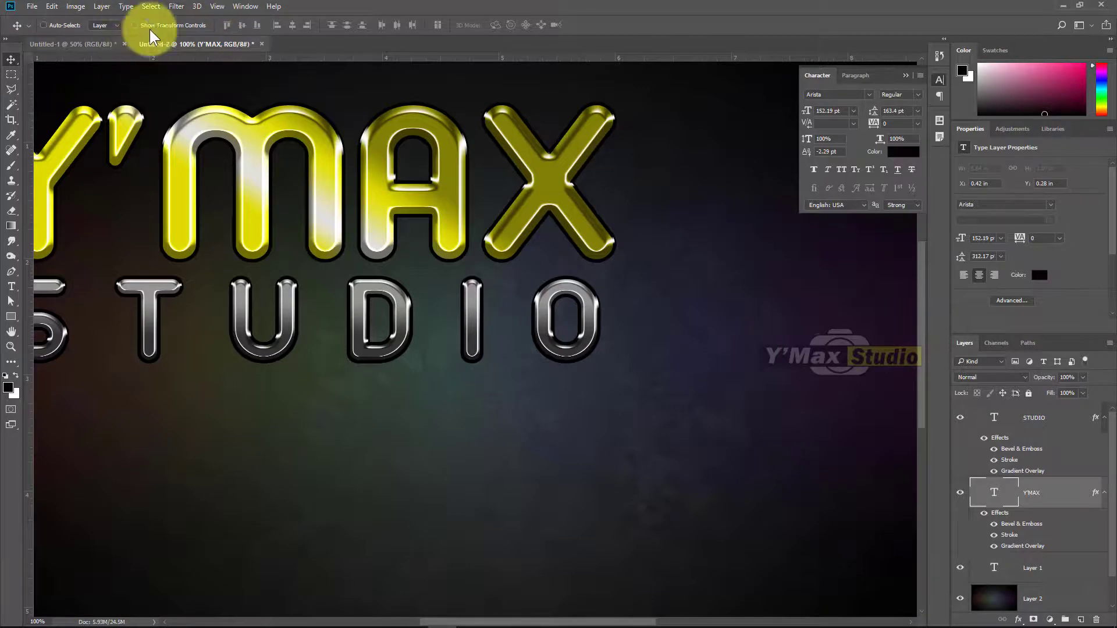
left_click(105, 7)
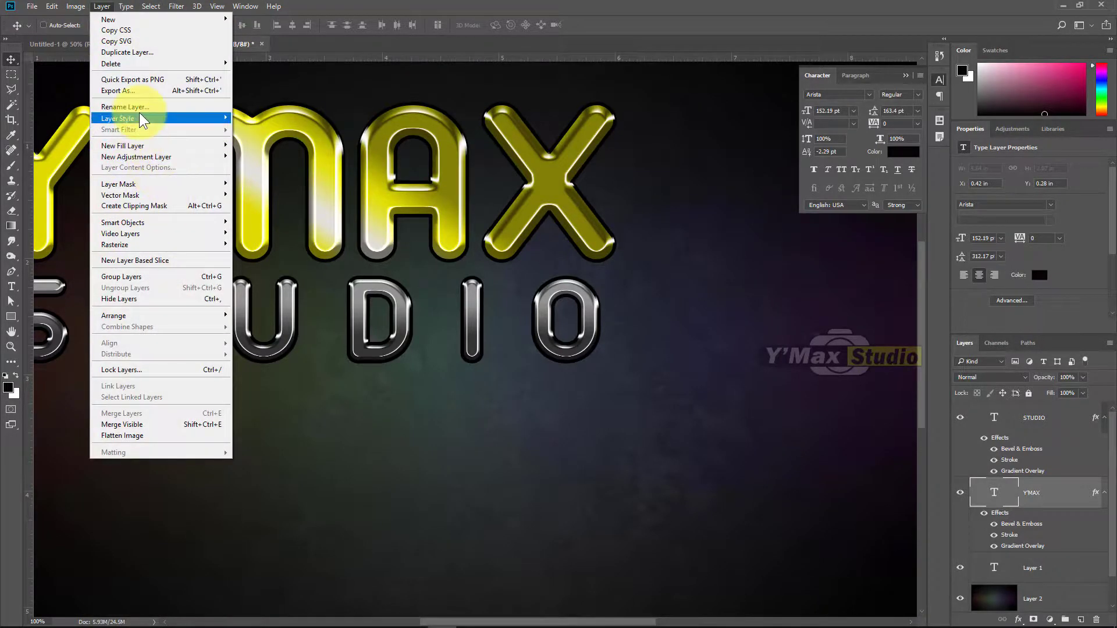
mouse_move(138, 115)
left_click(260, 233)
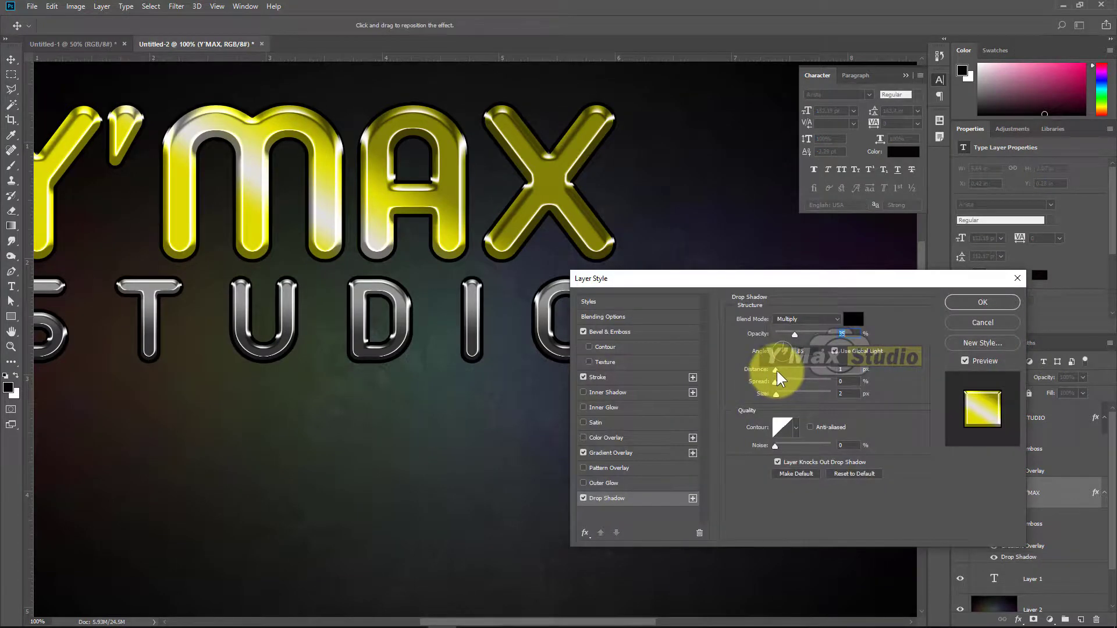
left_click_drag(781, 378, 791, 378)
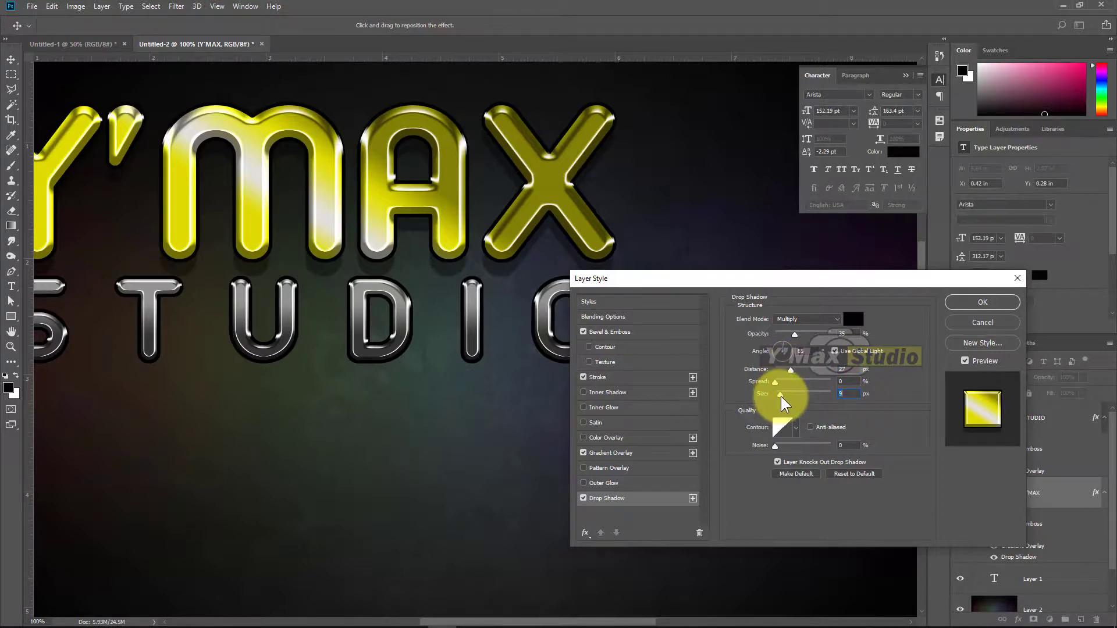
left_click(986, 304)
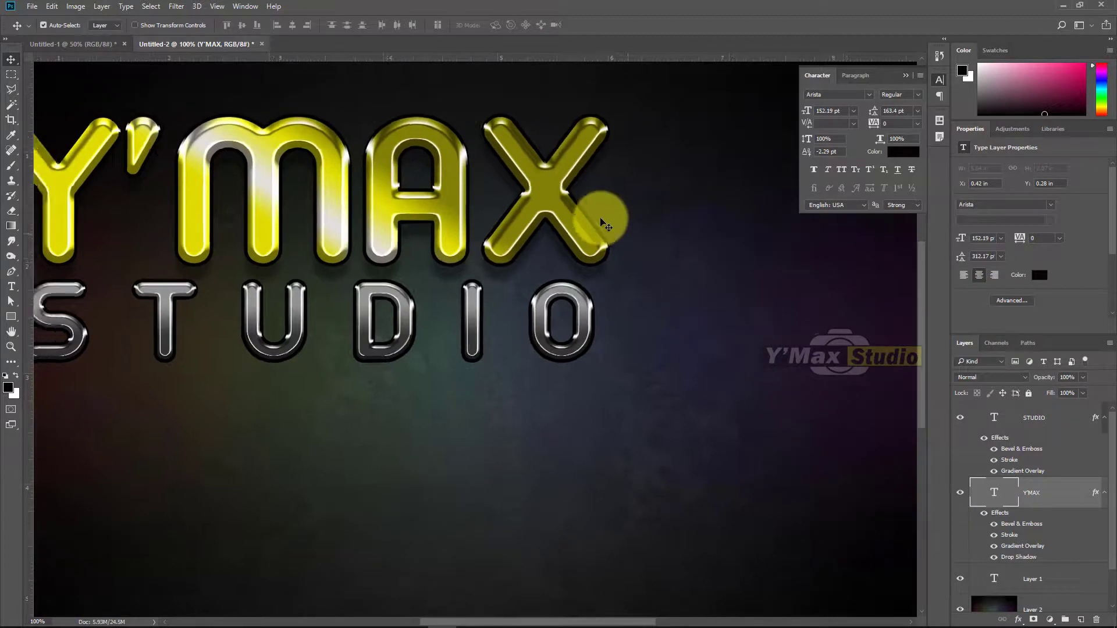
Select the Y'MAX and STUDIO text layers together and move them to the centre of the canvas
key("ctrl+minus")
key("ctrl+minus")
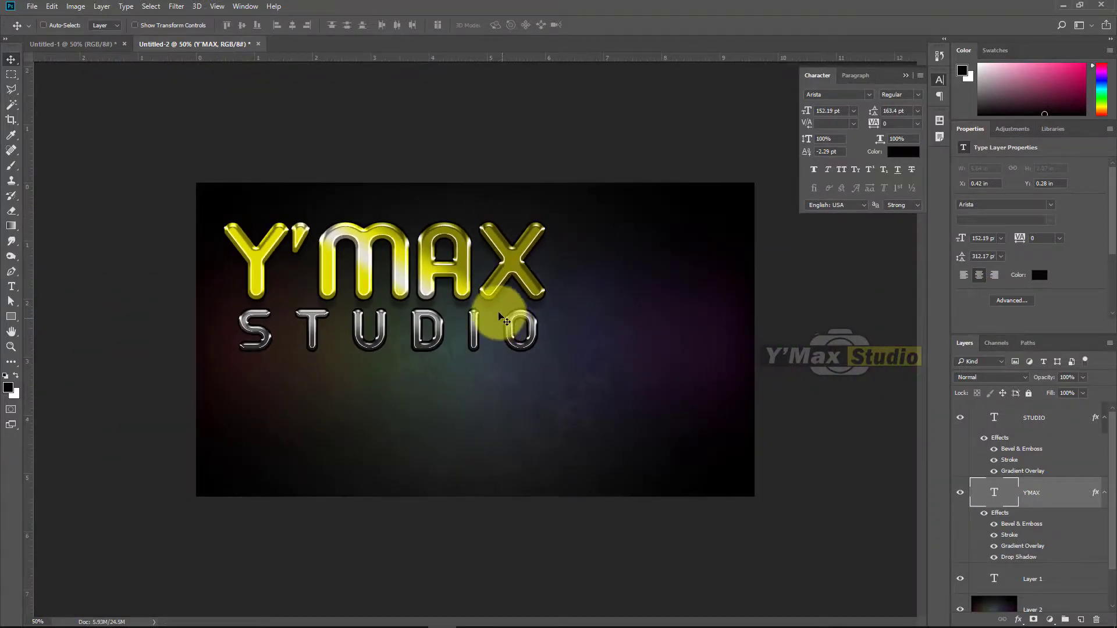
right_click(499, 280)
left_click(512, 296)
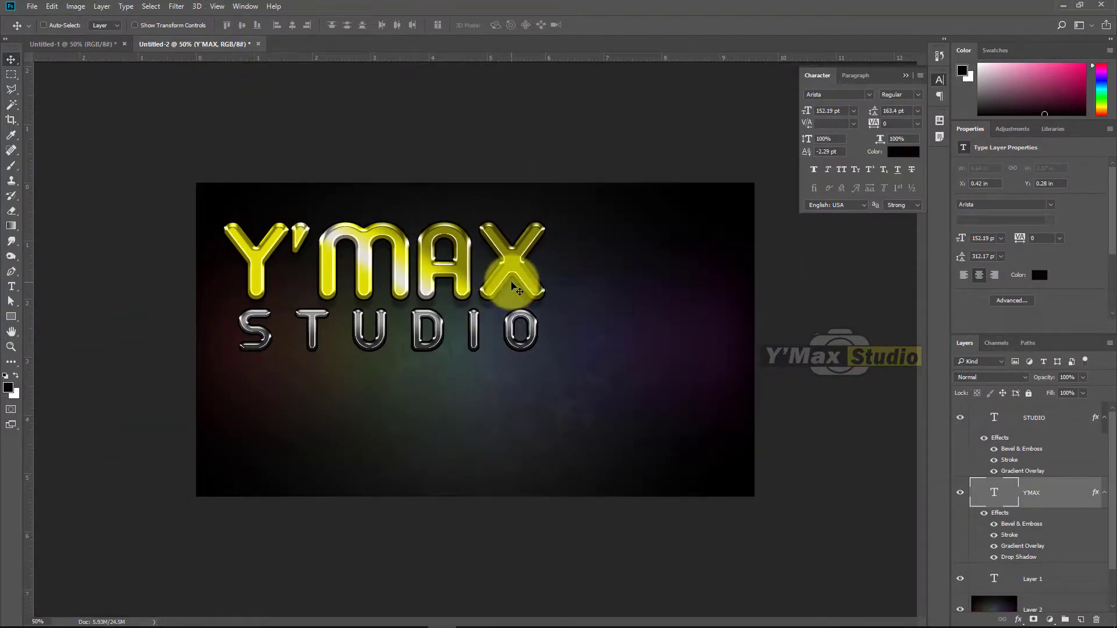
right_click(477, 334)
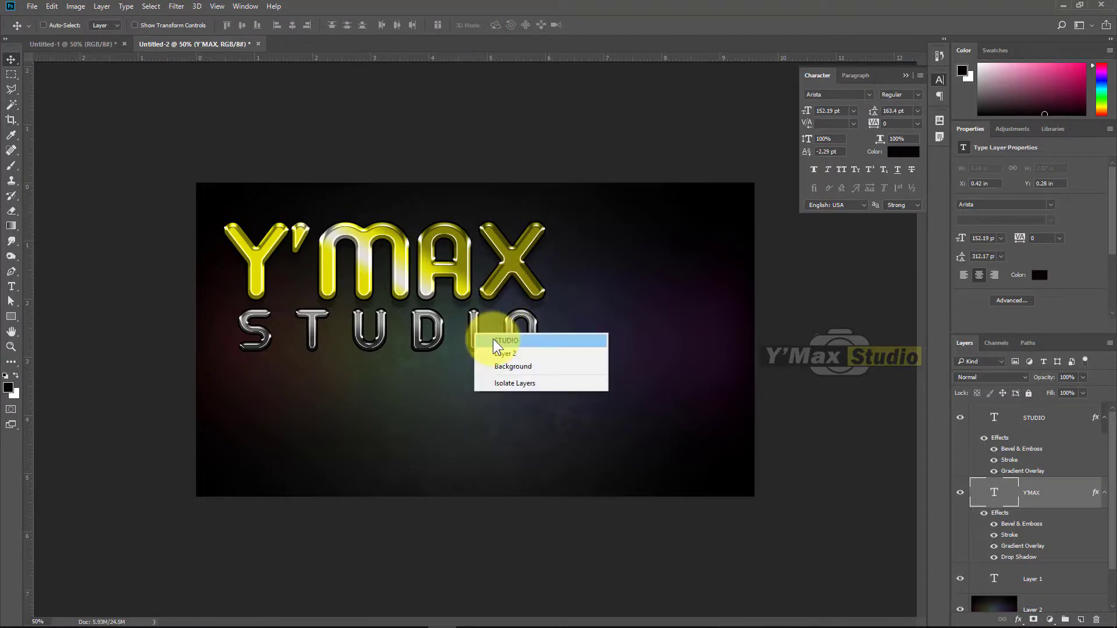
left_click(494, 342, "shift")
left_click_drag(470, 278, 559, 335)
key("ctrl+plus")
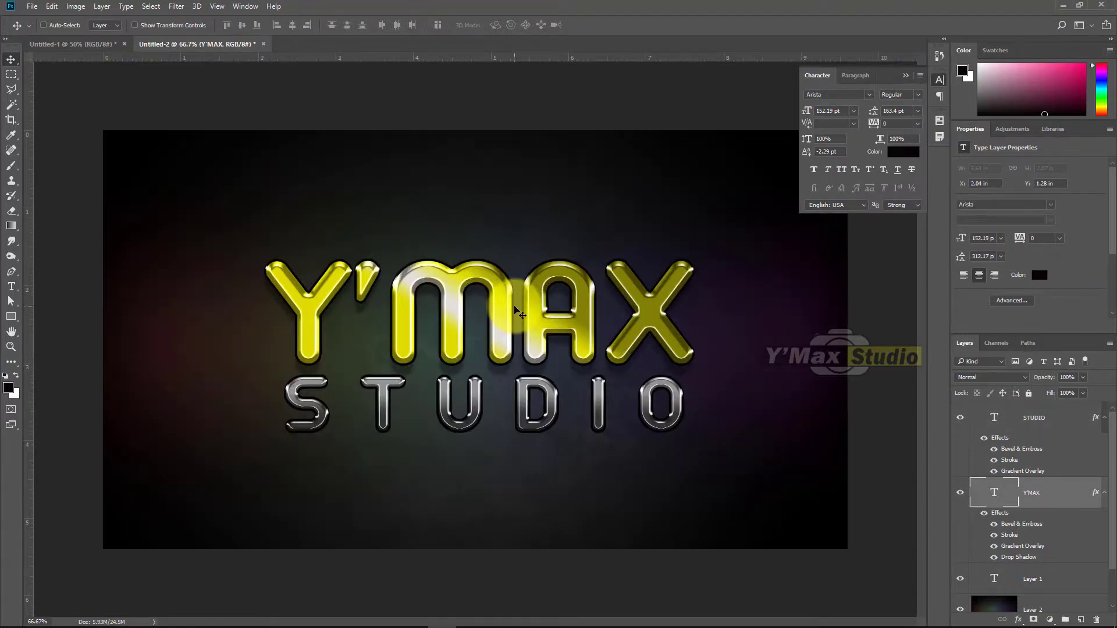